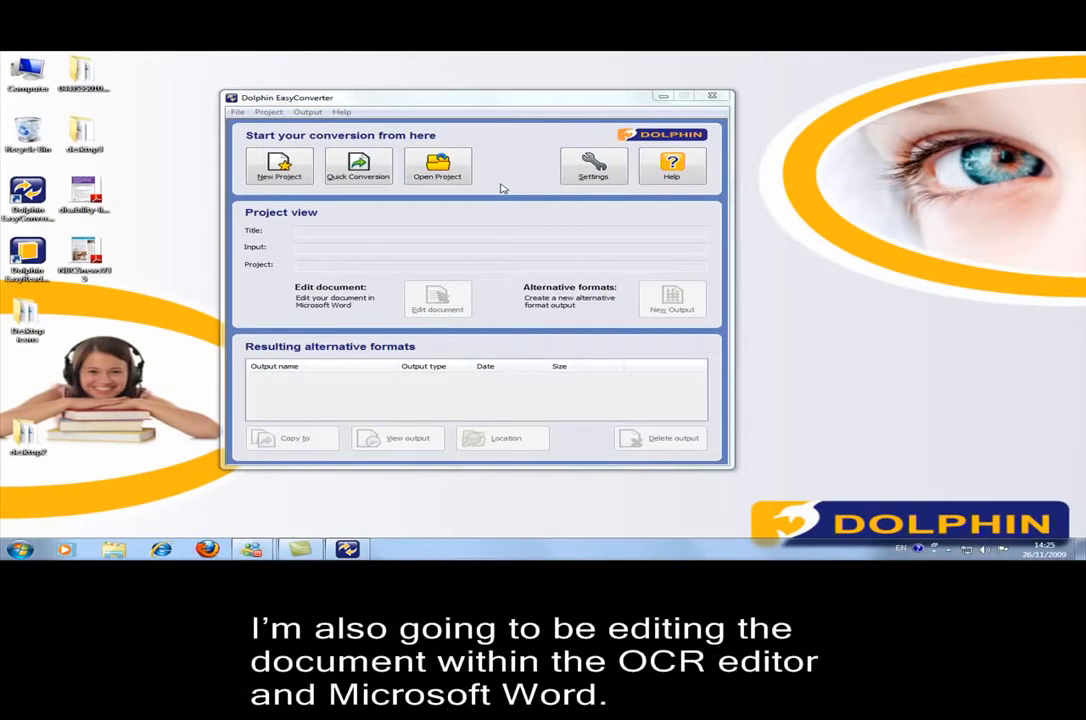
- Create a new conversion project with the default name, saved to the Desktop
click(300, 174)
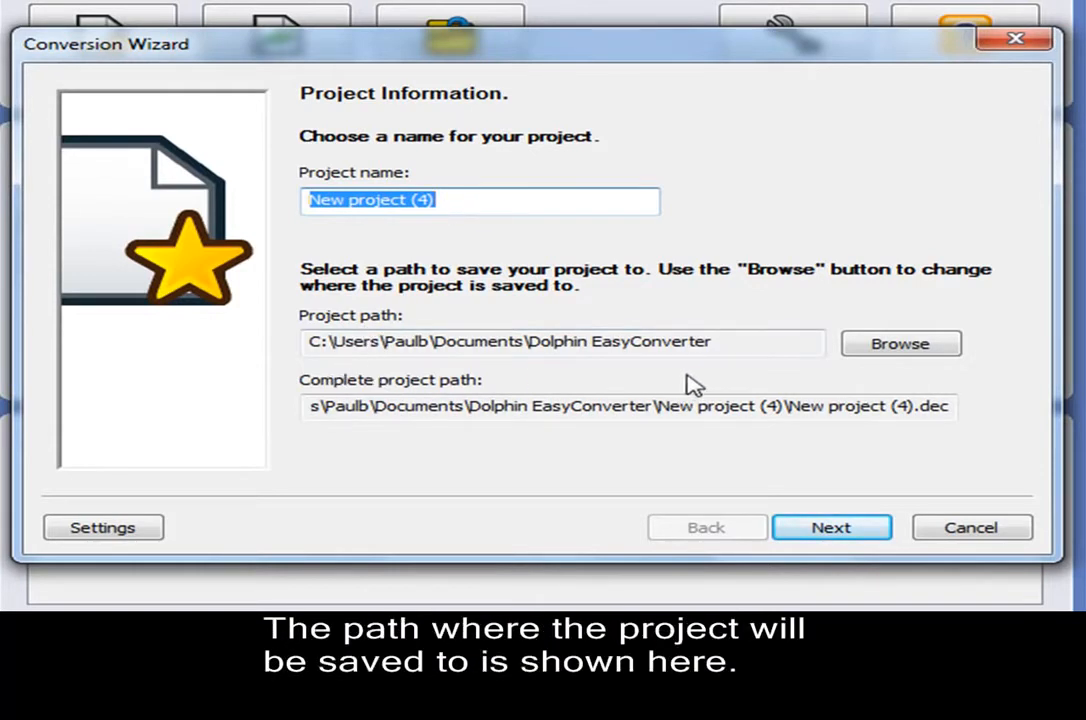
click(895, 346)
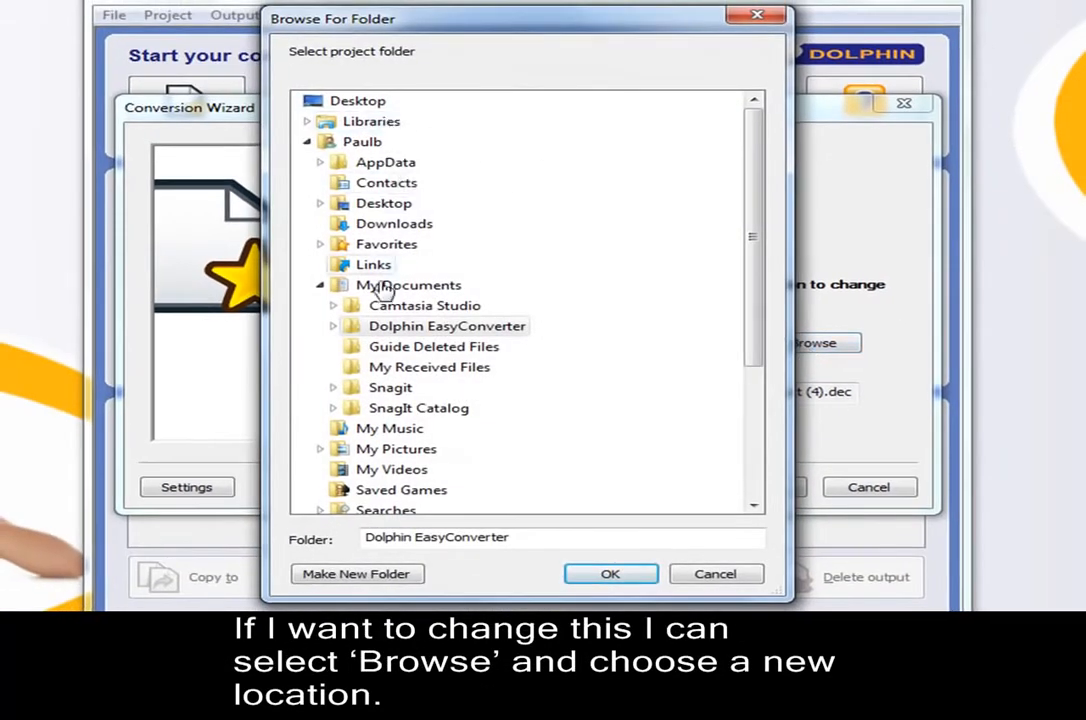
click(358, 102)
click(610, 574)
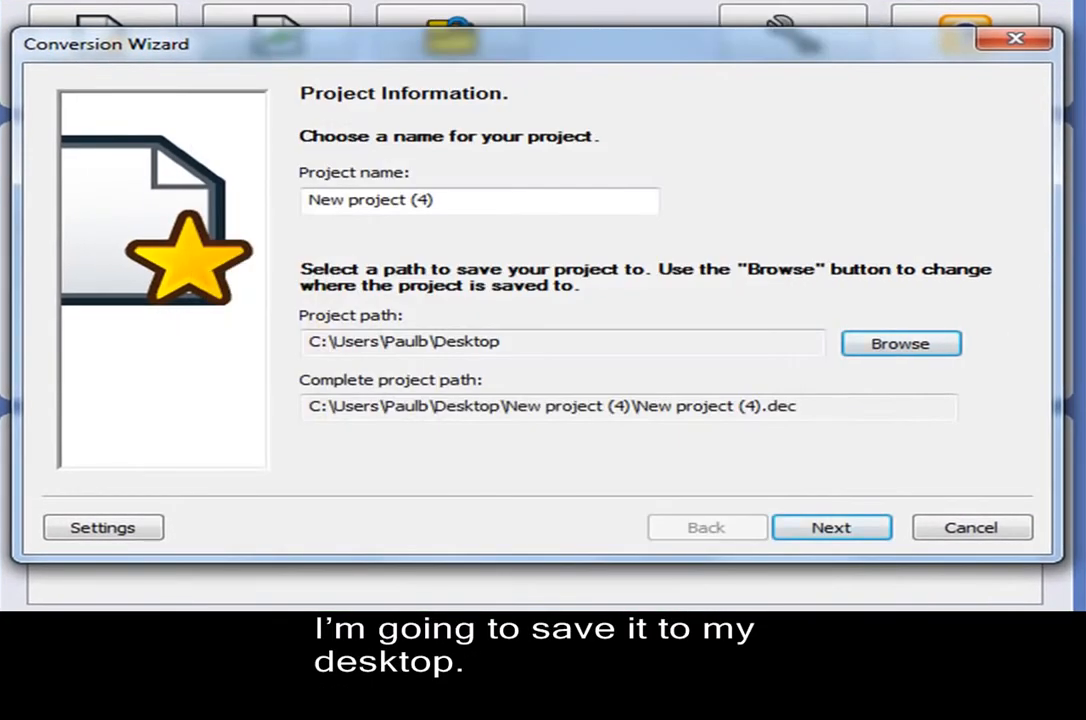
click(815, 530)
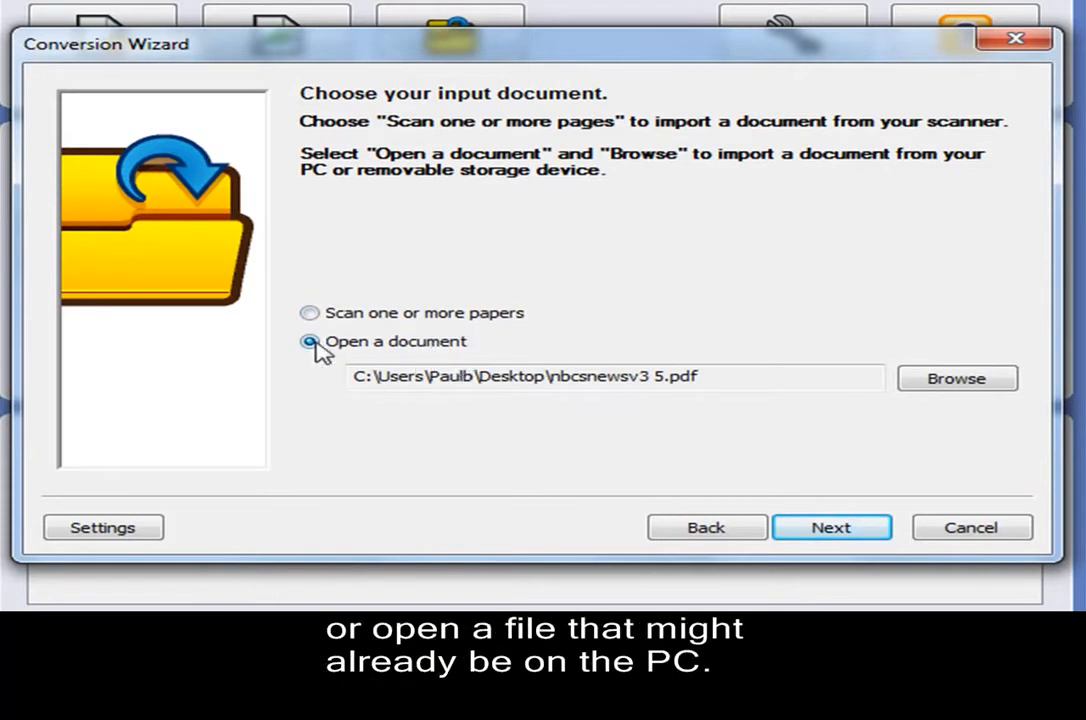
- Choose the NBCSnewsV3 5 PDF from the Desktop as the project's input document
click(948, 380)
drag(1026, 207, 1035, 400)
click(395, 481)
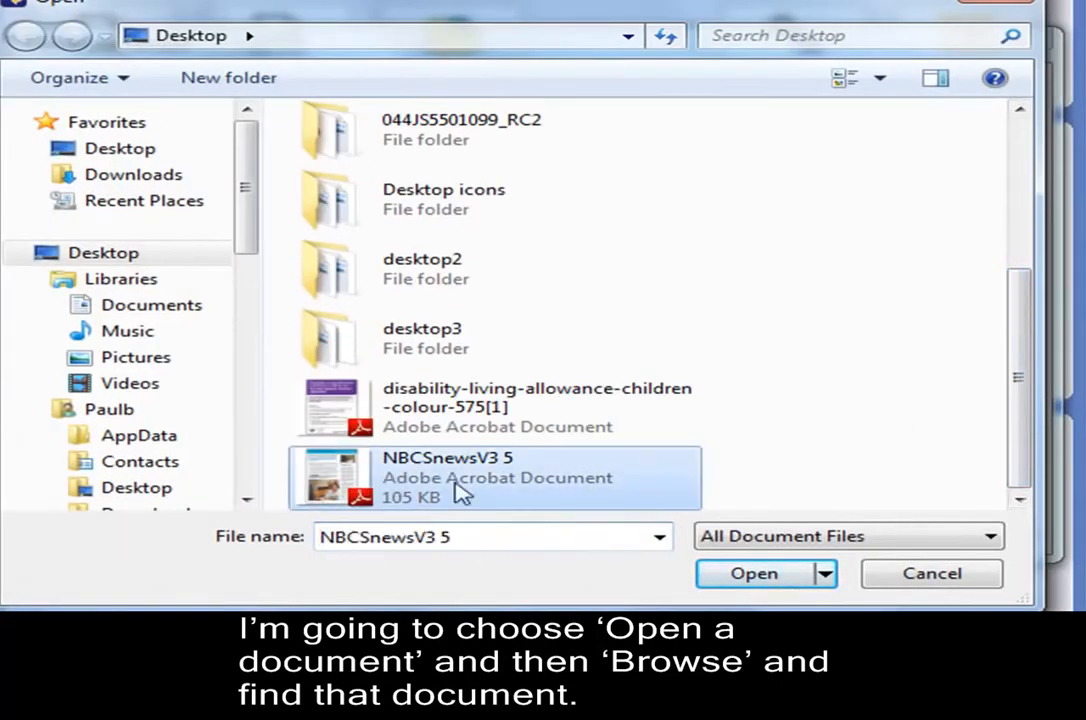
click(745, 585)
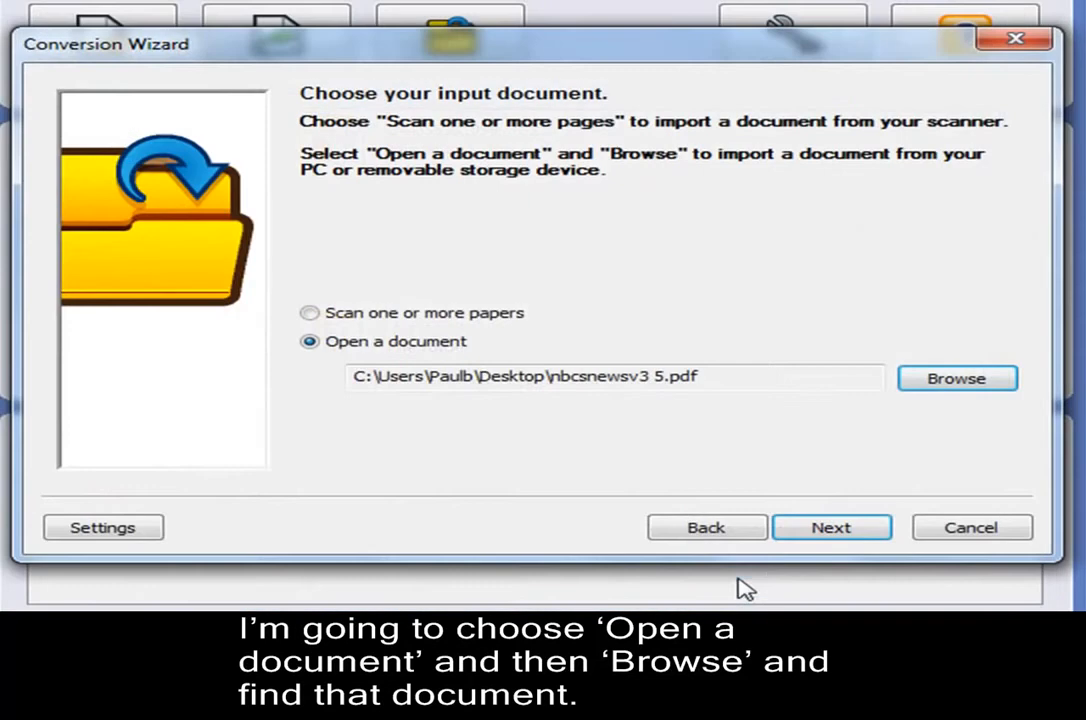
click(828, 530)
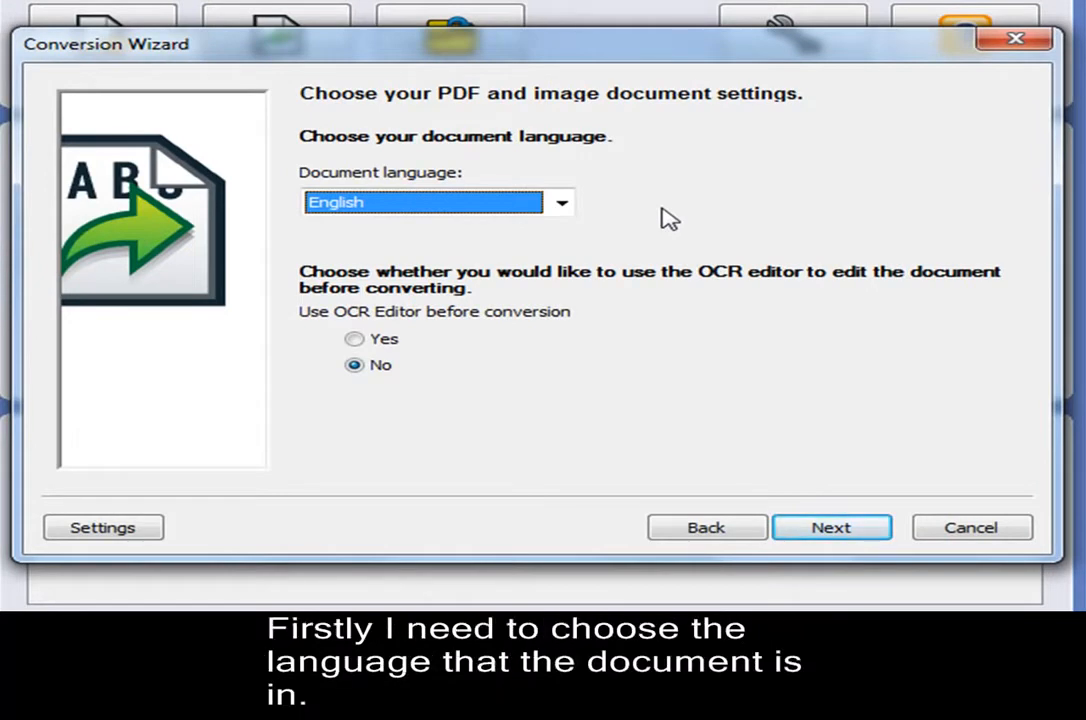
- Keep English as the document language and enable the OCR editor before conversion
click(563, 205)
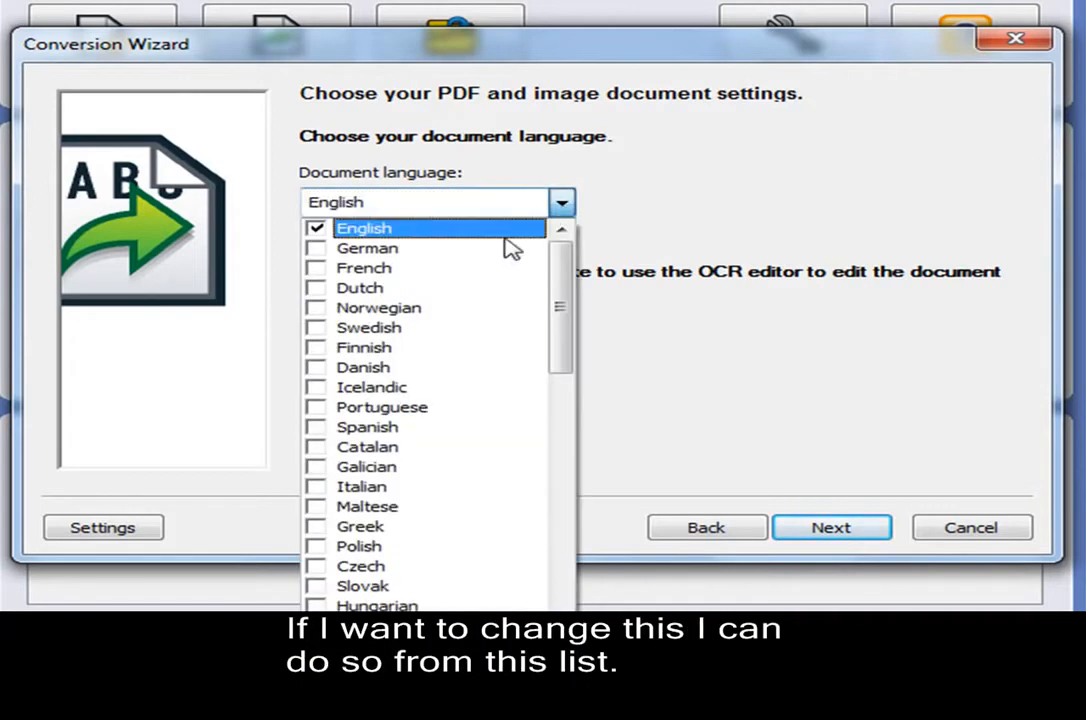
click(665, 418)
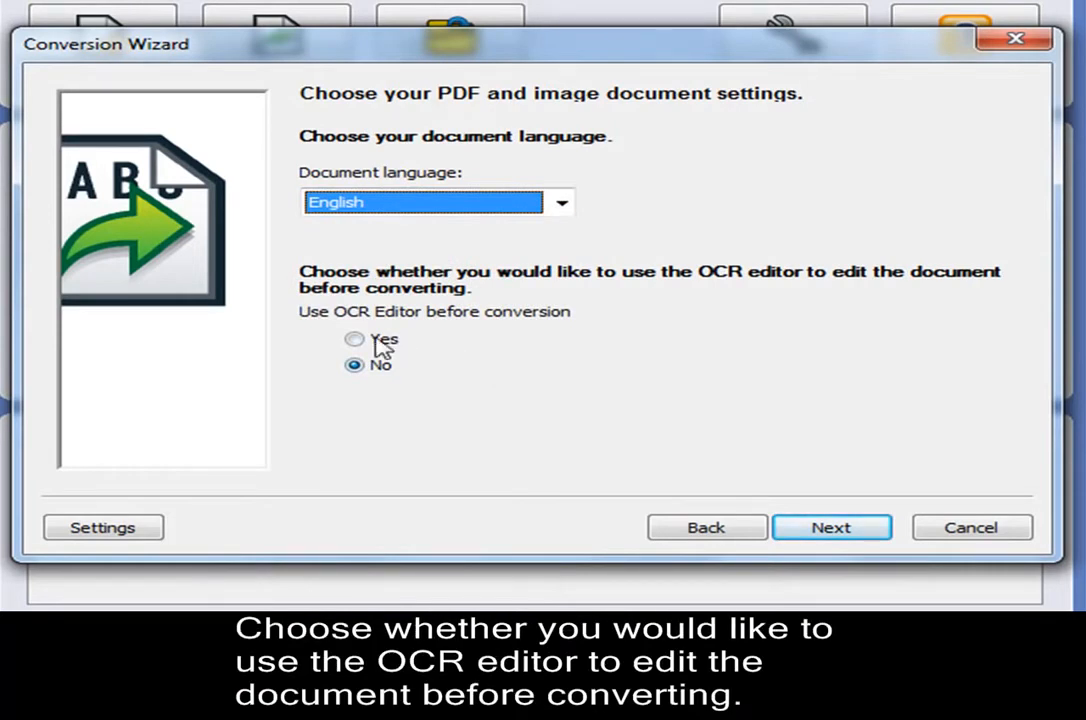
click(356, 341)
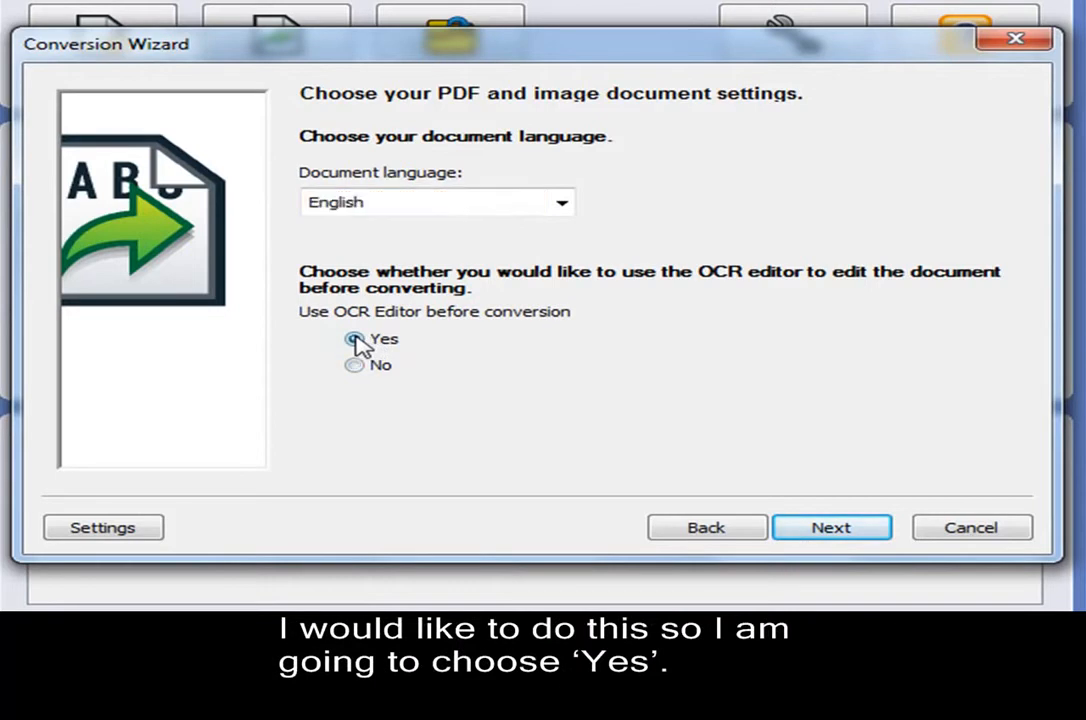
click(838, 535)
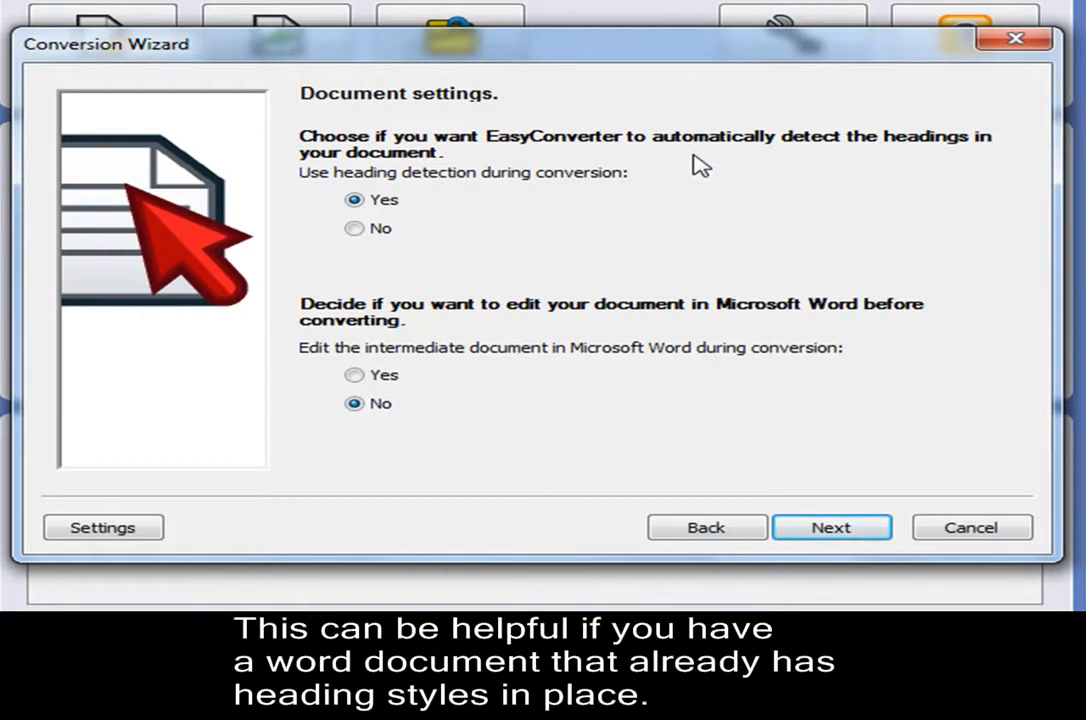
- Turn off heading detection and enable editing the intermediate document in Microsoft Word during conversion
click(355, 230)
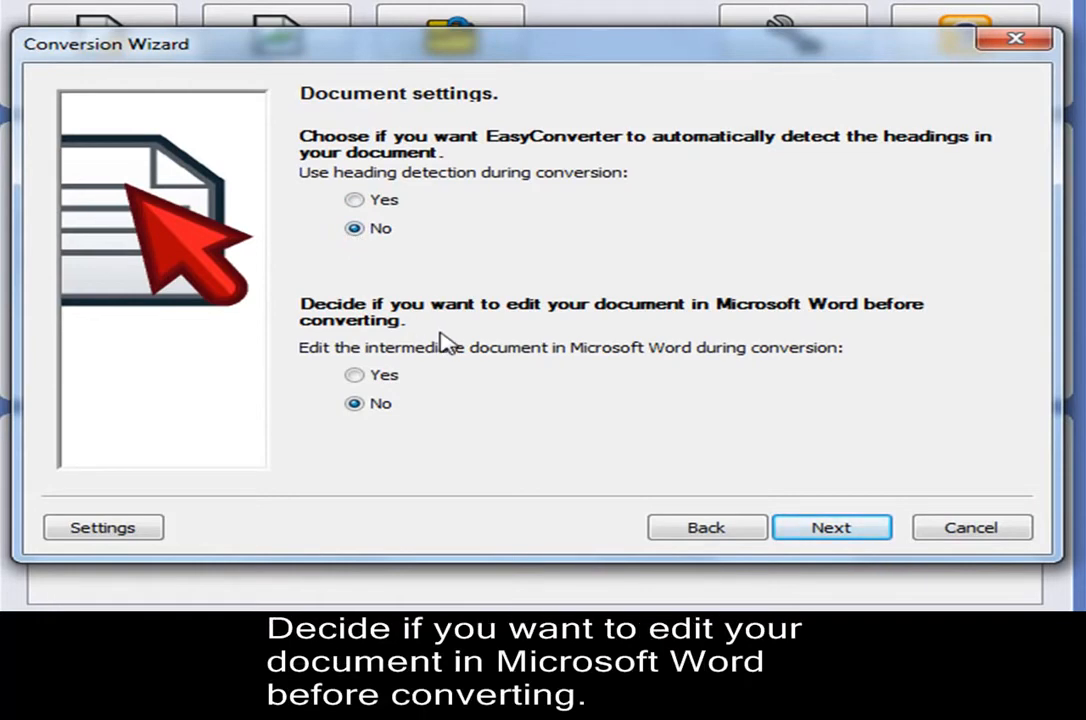
click(362, 378)
click(838, 531)
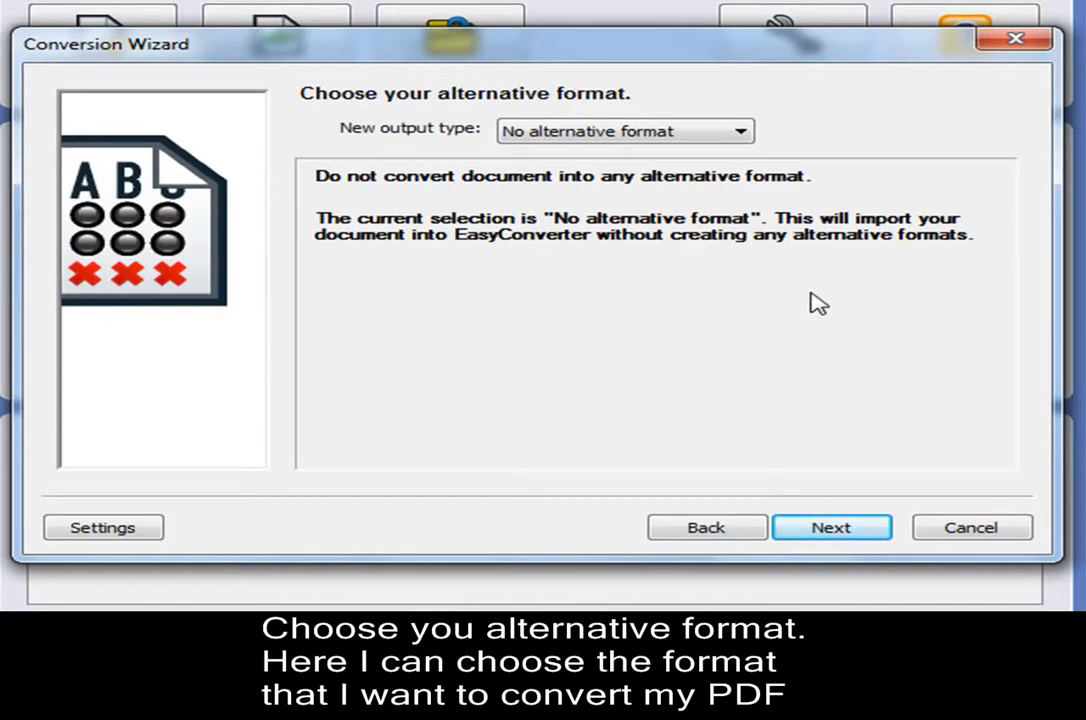
- Set the output type to DTB as Daisy 2.02, with synthesised audio in the ScanSoft Samantha_Full_22kHz voice and no lexicon
click(712, 138)
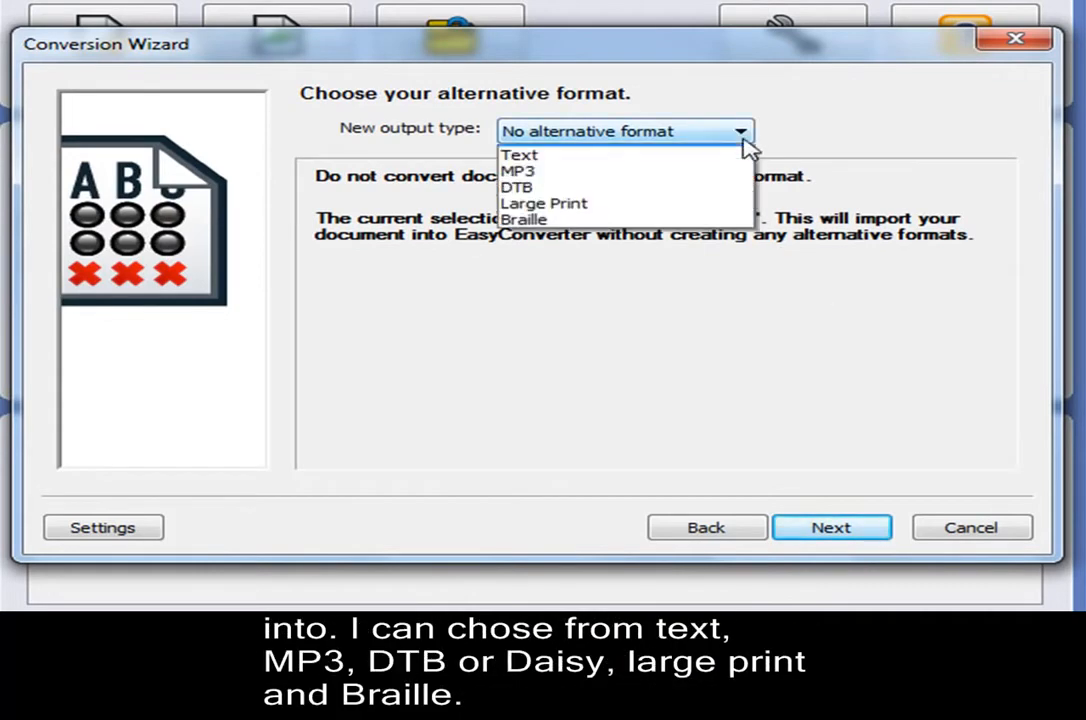
click(708, 204)
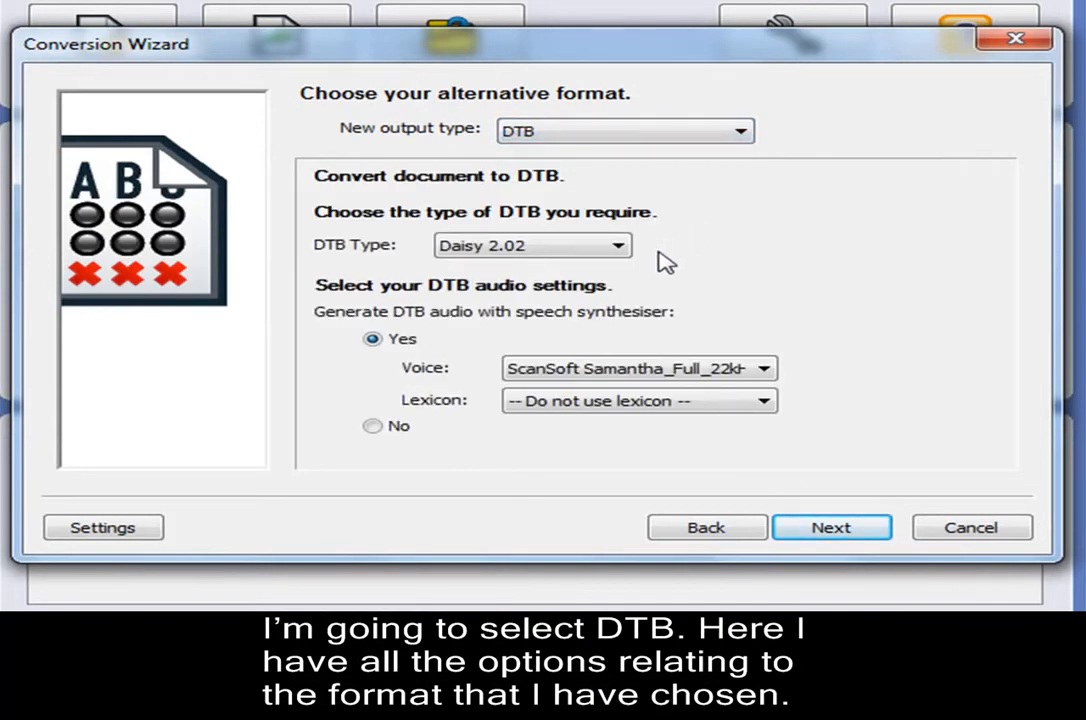
click(618, 246)
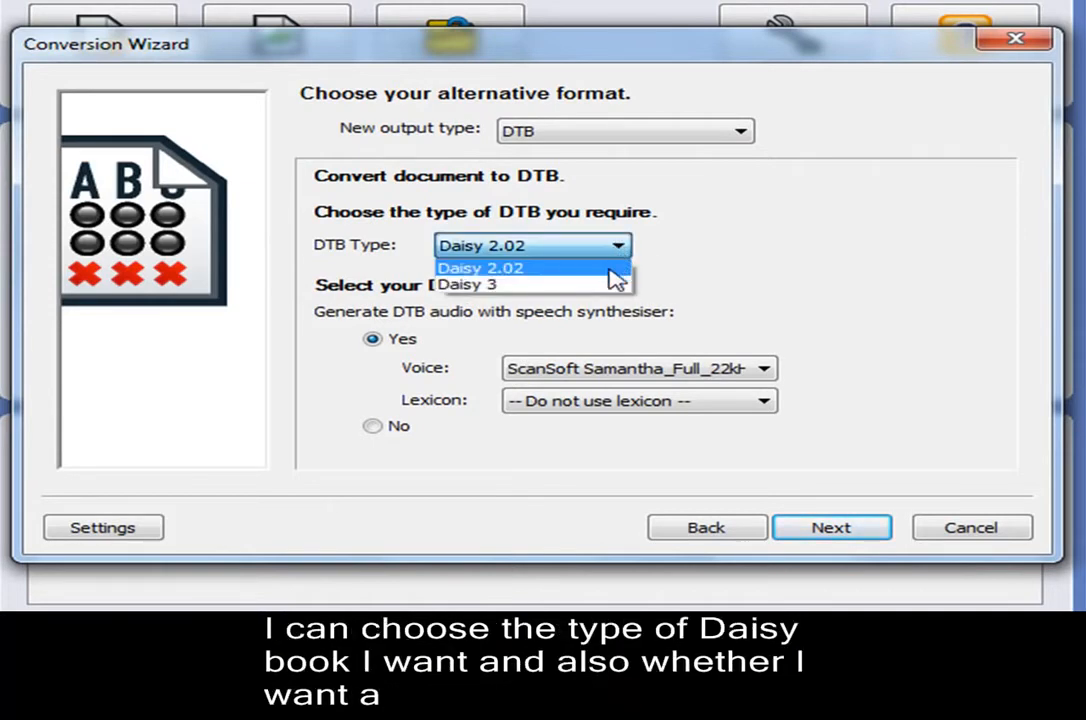
click(608, 268)
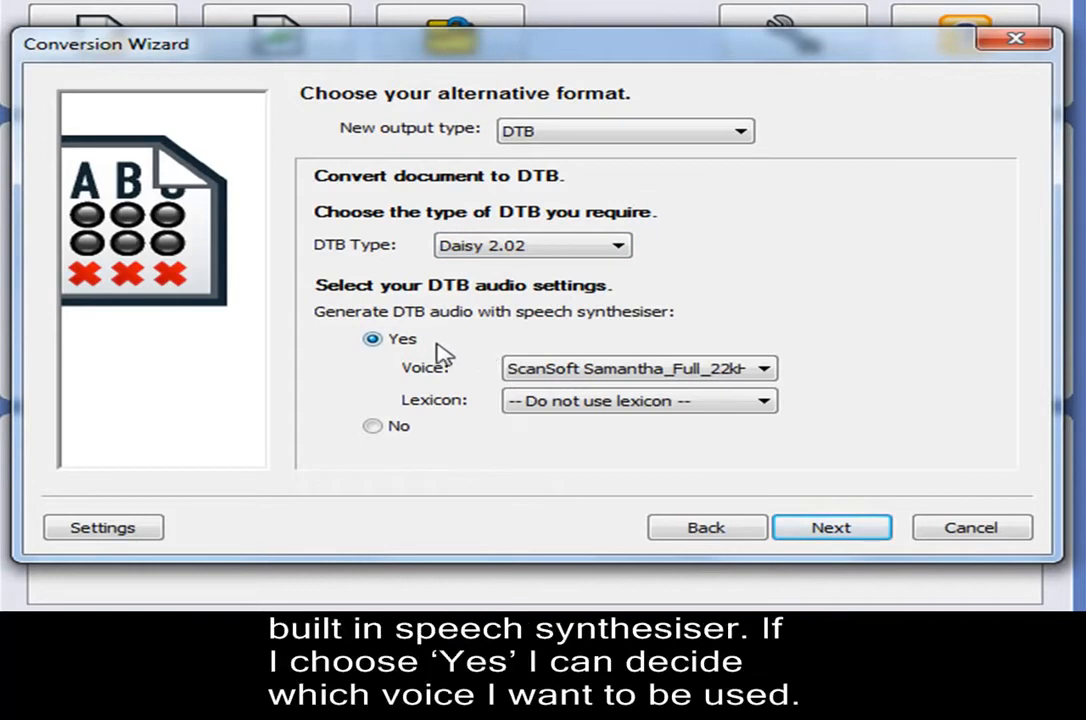
click(766, 371)
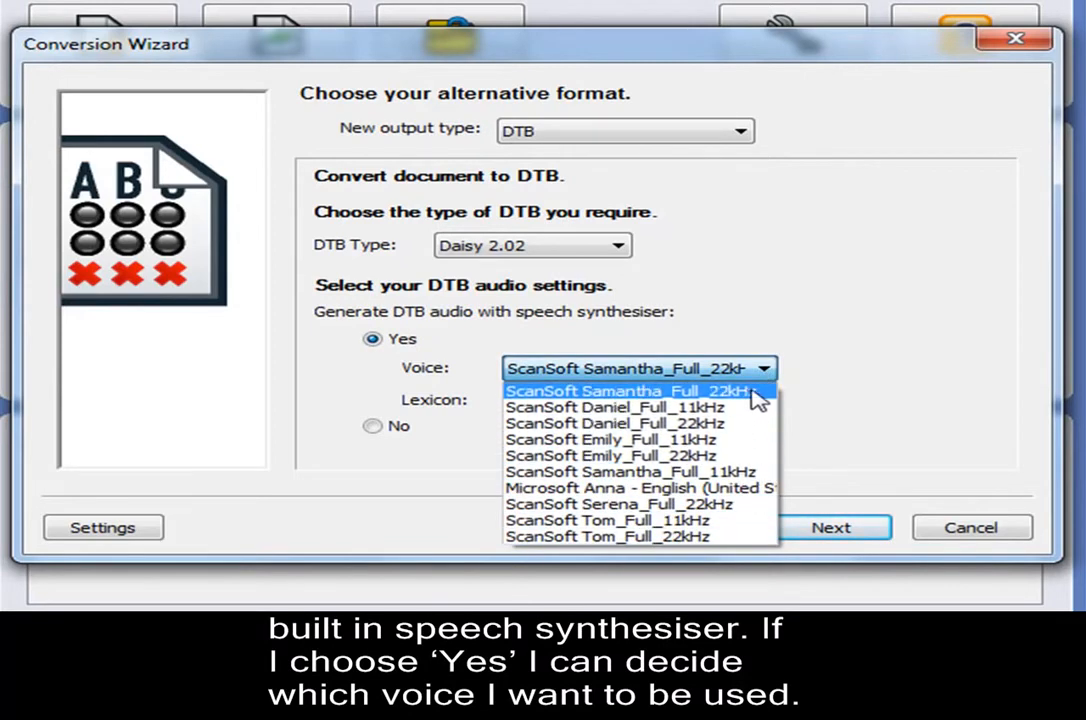
click(818, 390)
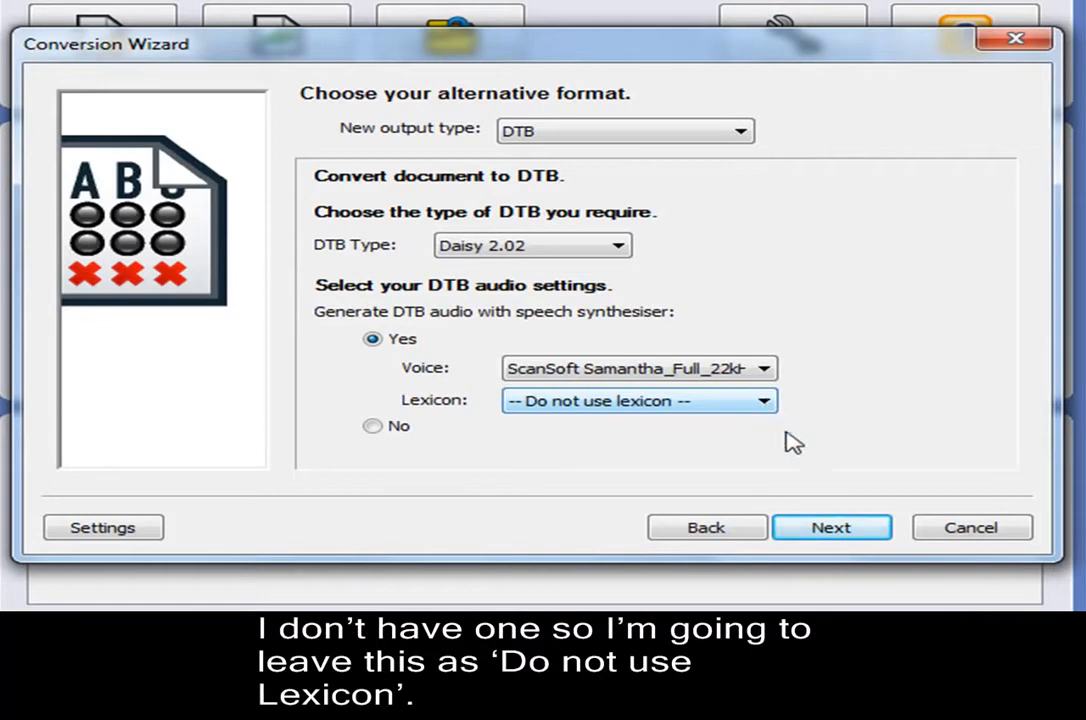
click(849, 529)
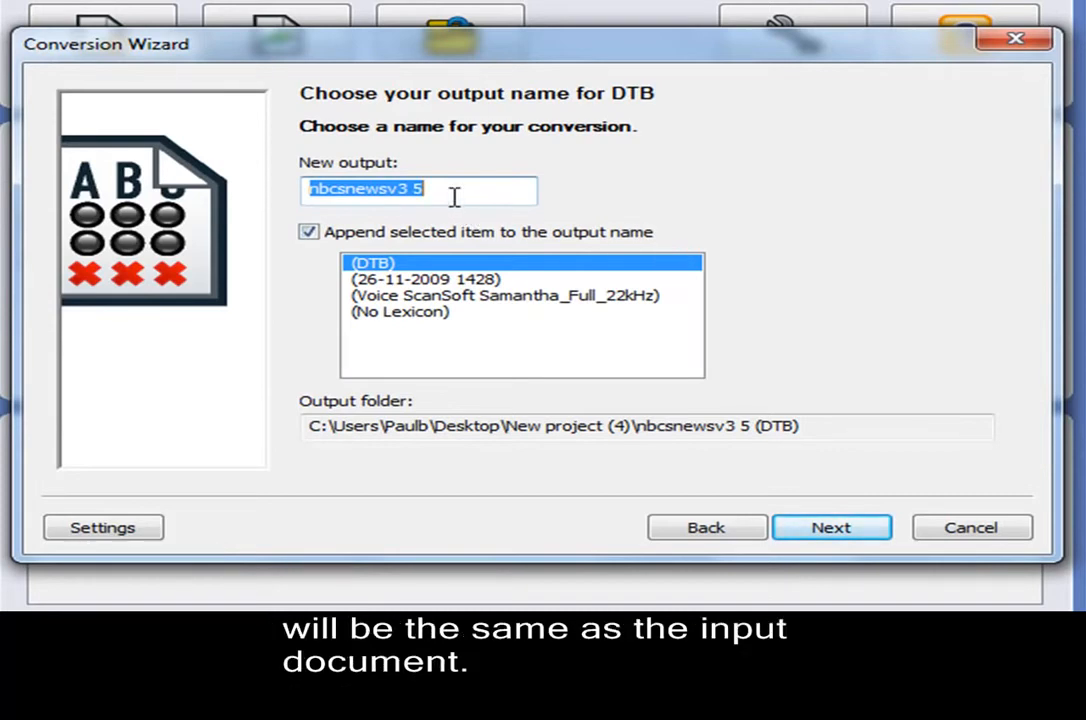
key(BackSpace)
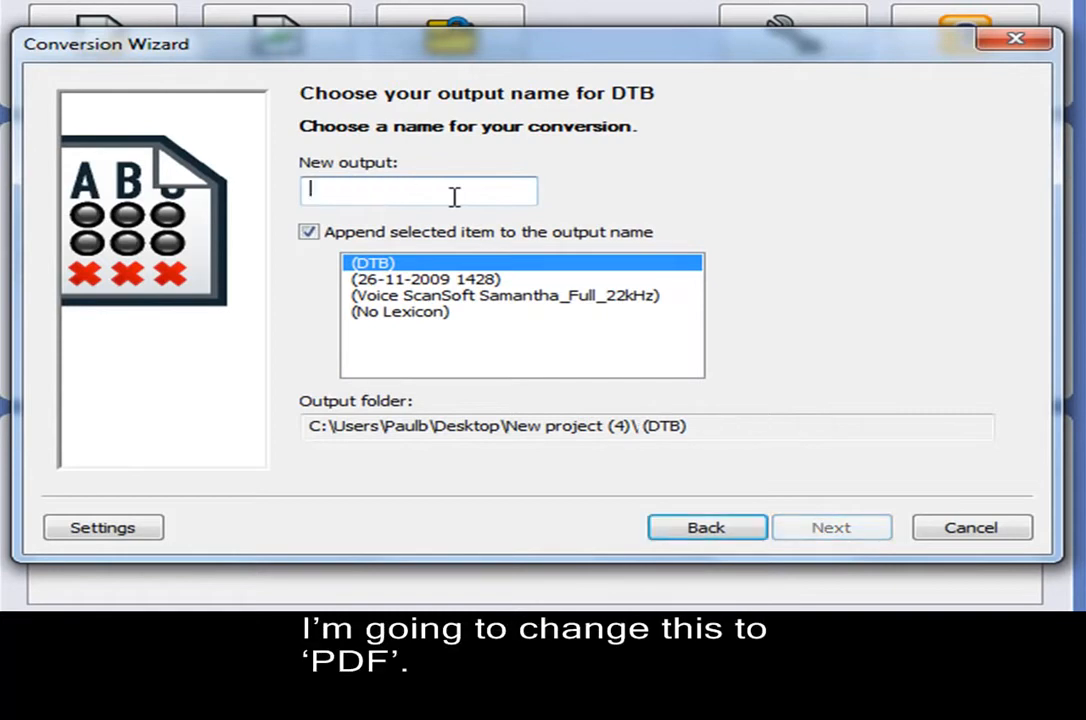
text(PDF)
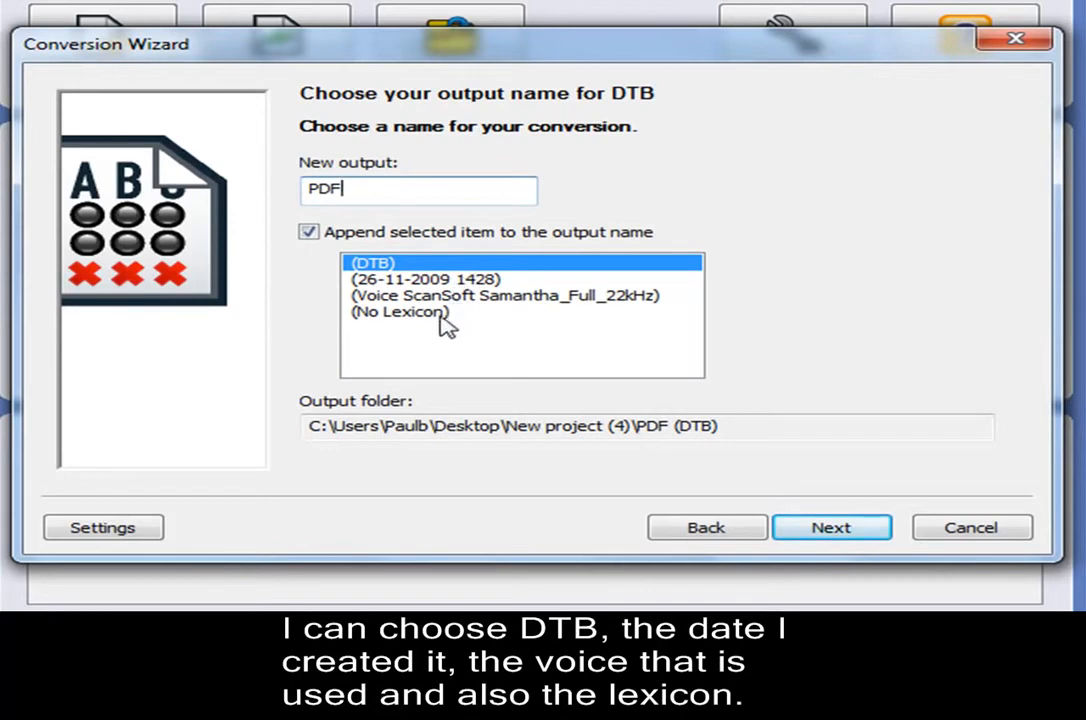
click(452, 284)
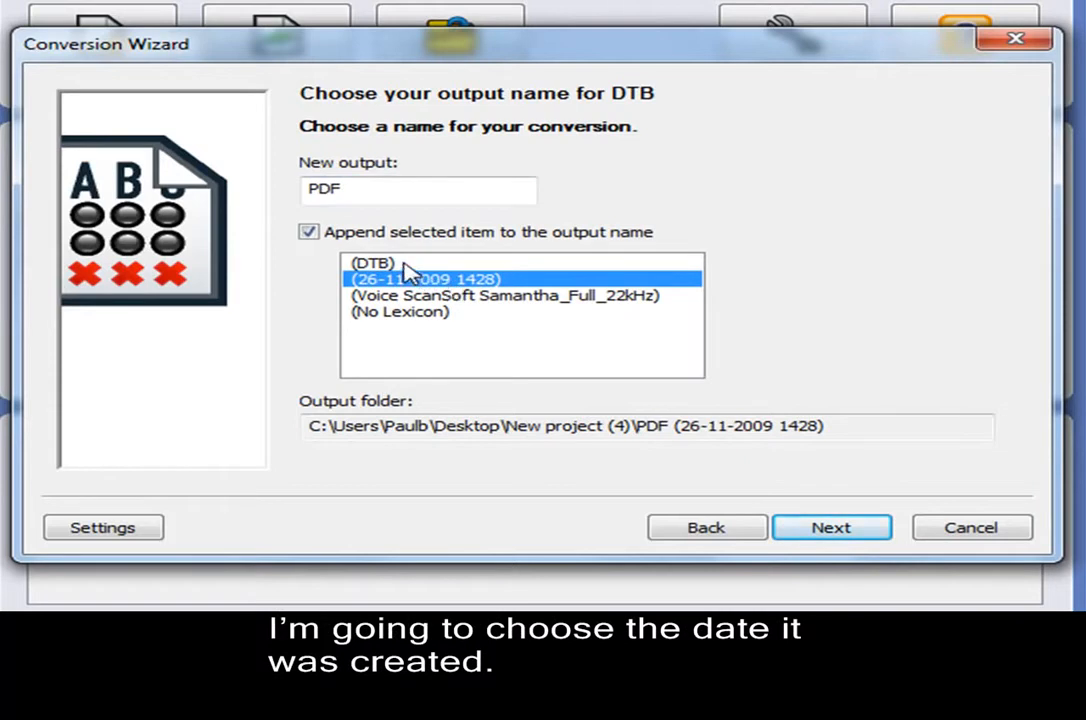
click(309, 233)
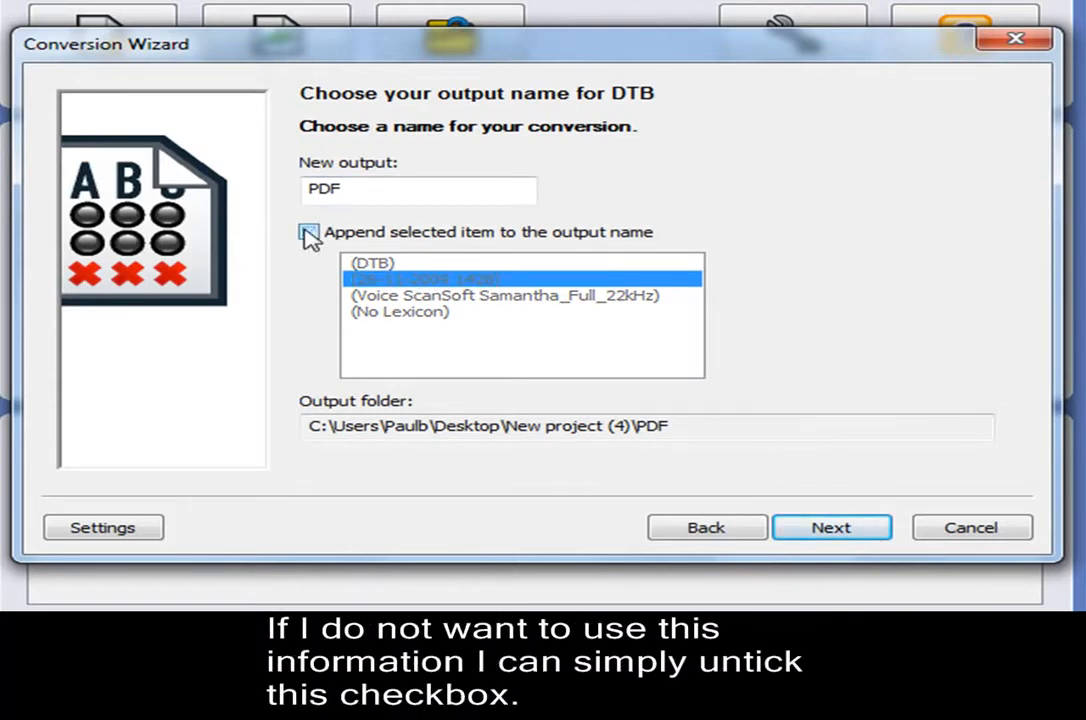
click(309, 232)
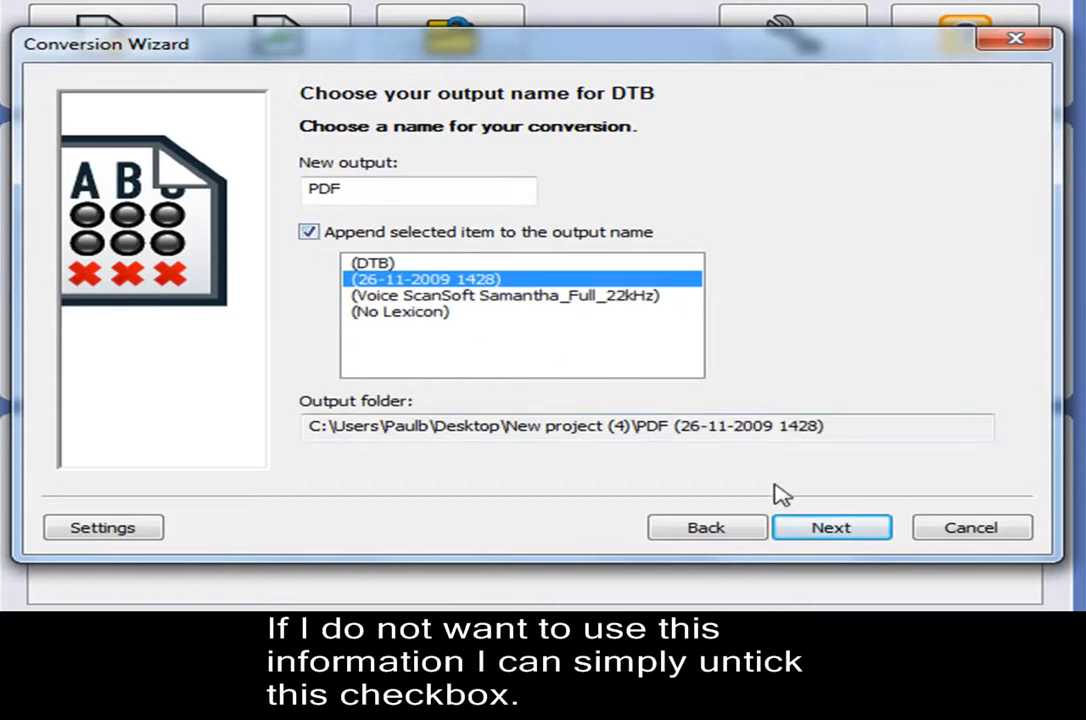
click(833, 529)
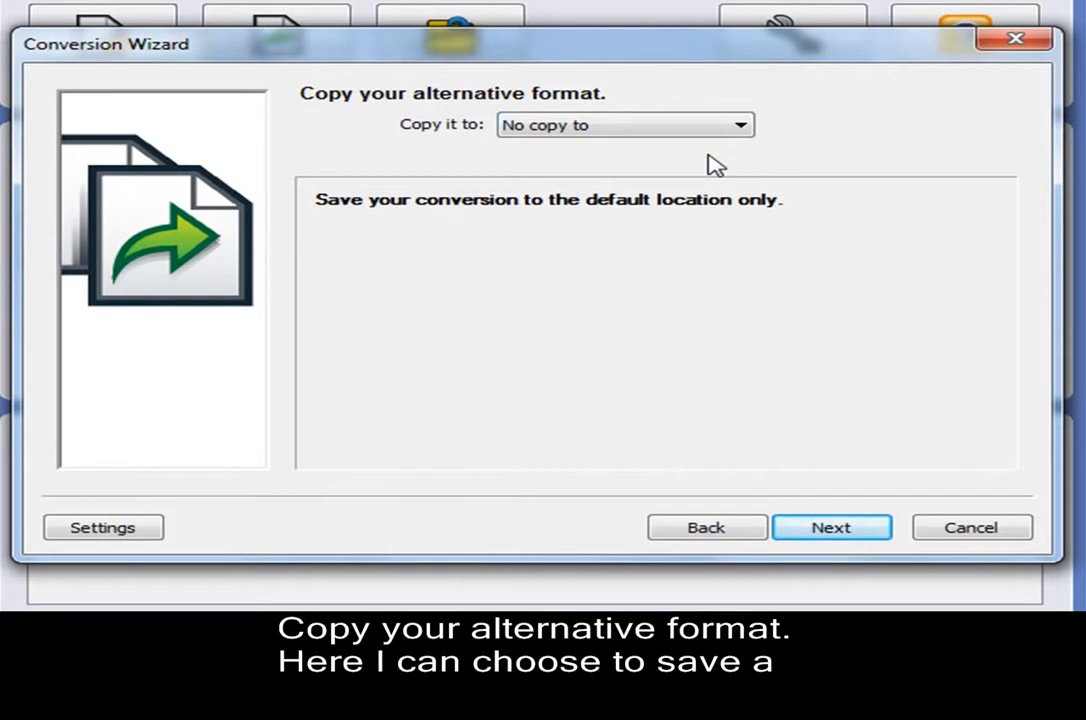
- Keep the copy destination as No copy to and start the conversion
click(742, 132)
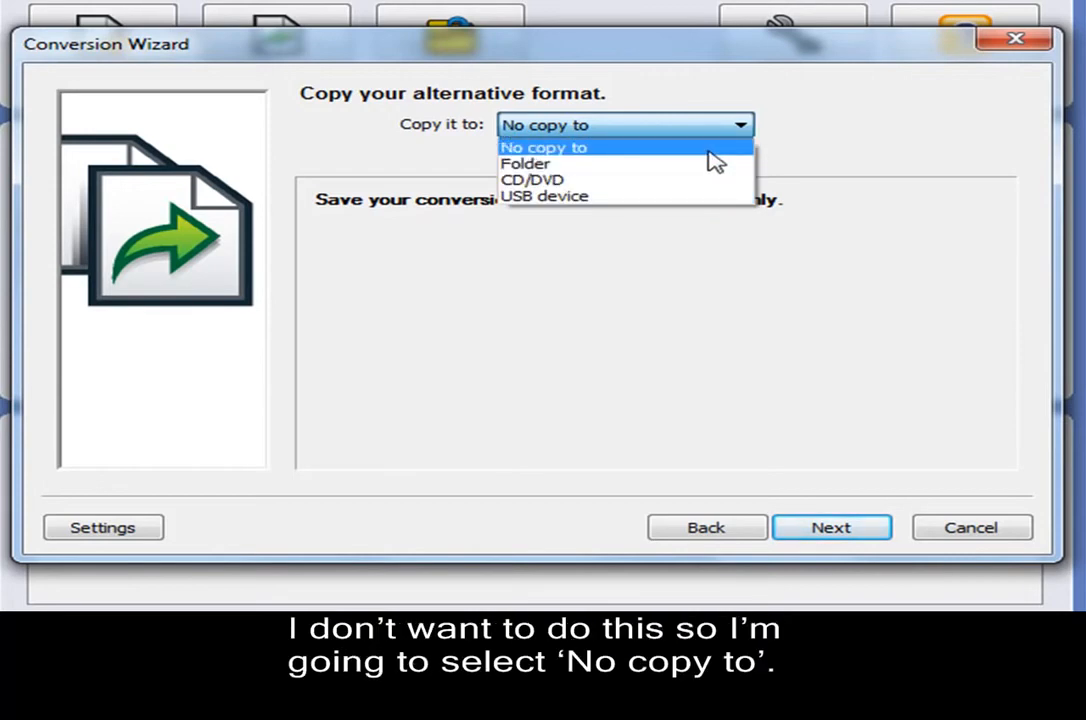
click(716, 162)
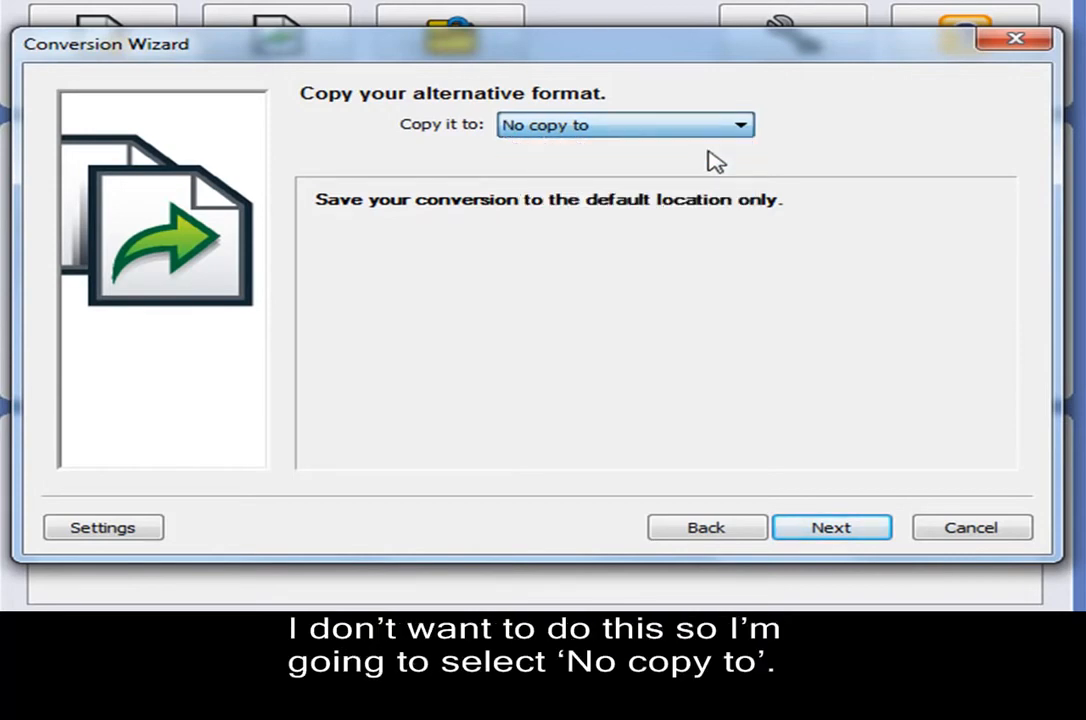
click(870, 530)
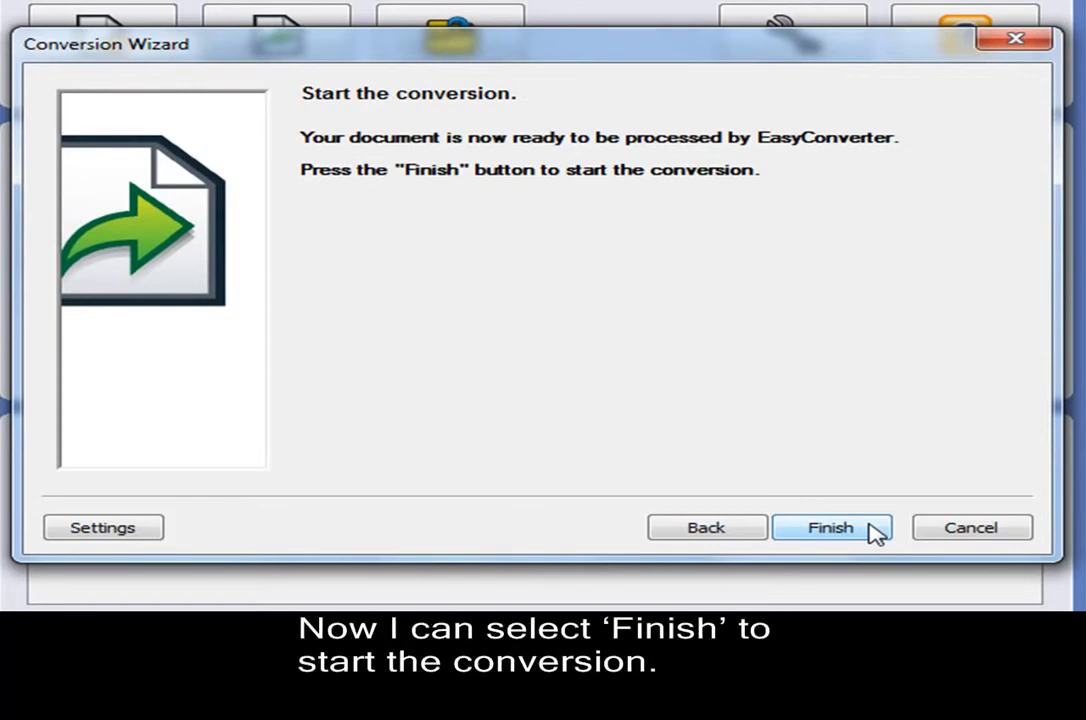
click(876, 530)
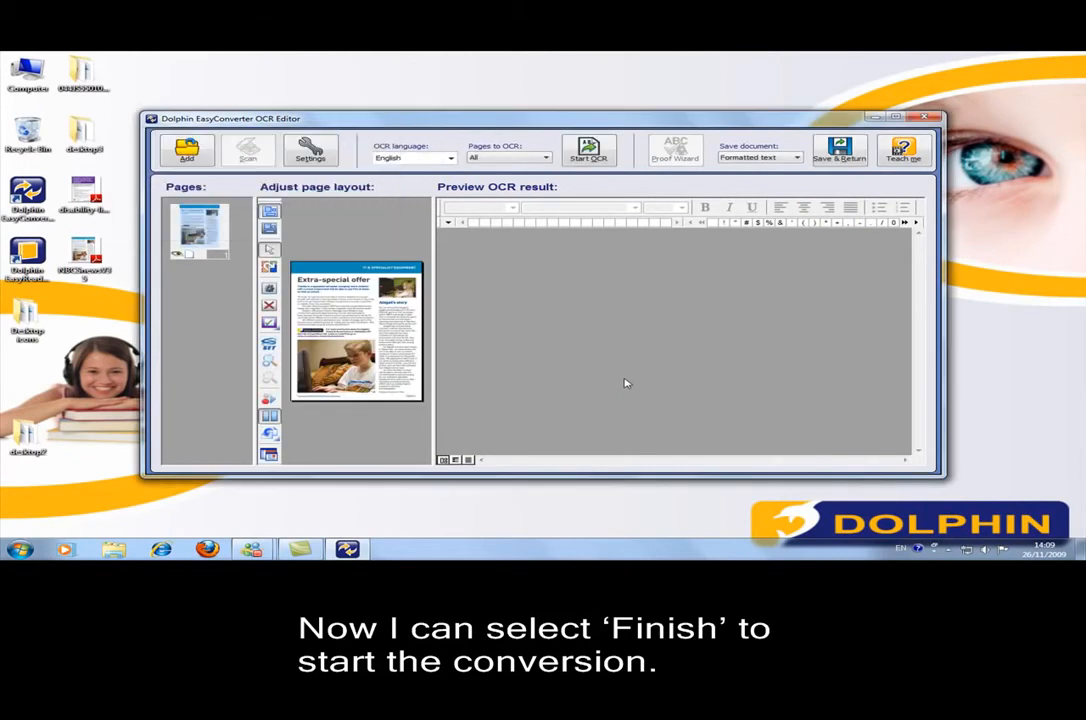
- Maximize the OCR editor window and widen the page layout area to enlarge the page
click(901, 119)
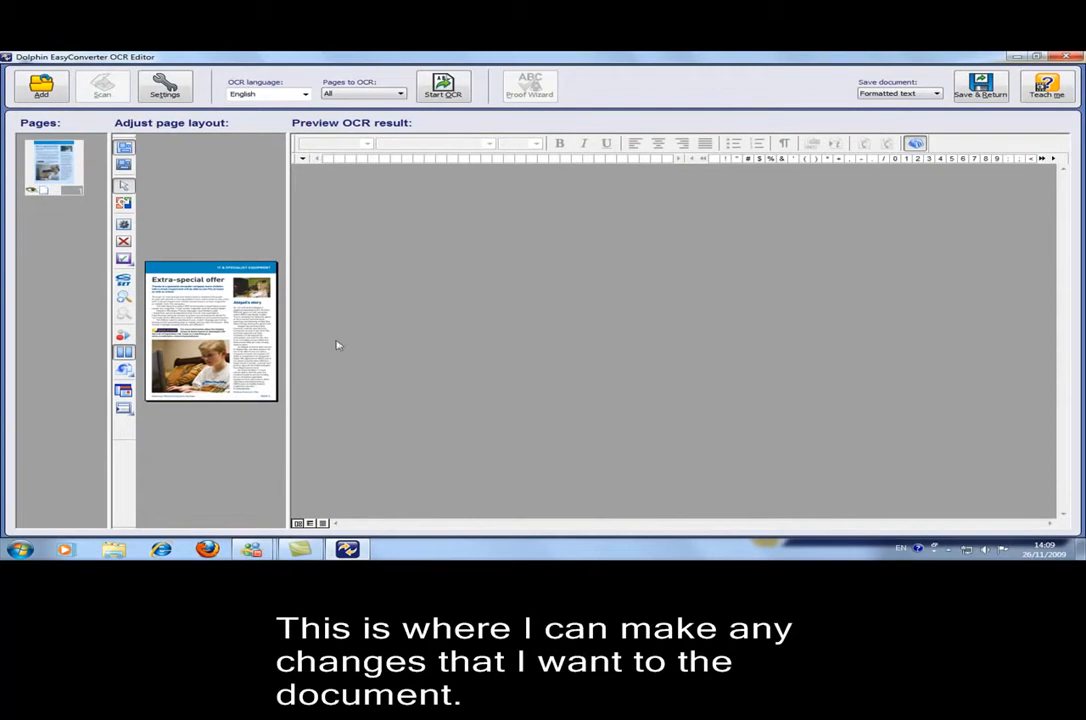
drag(288, 358, 733, 350)
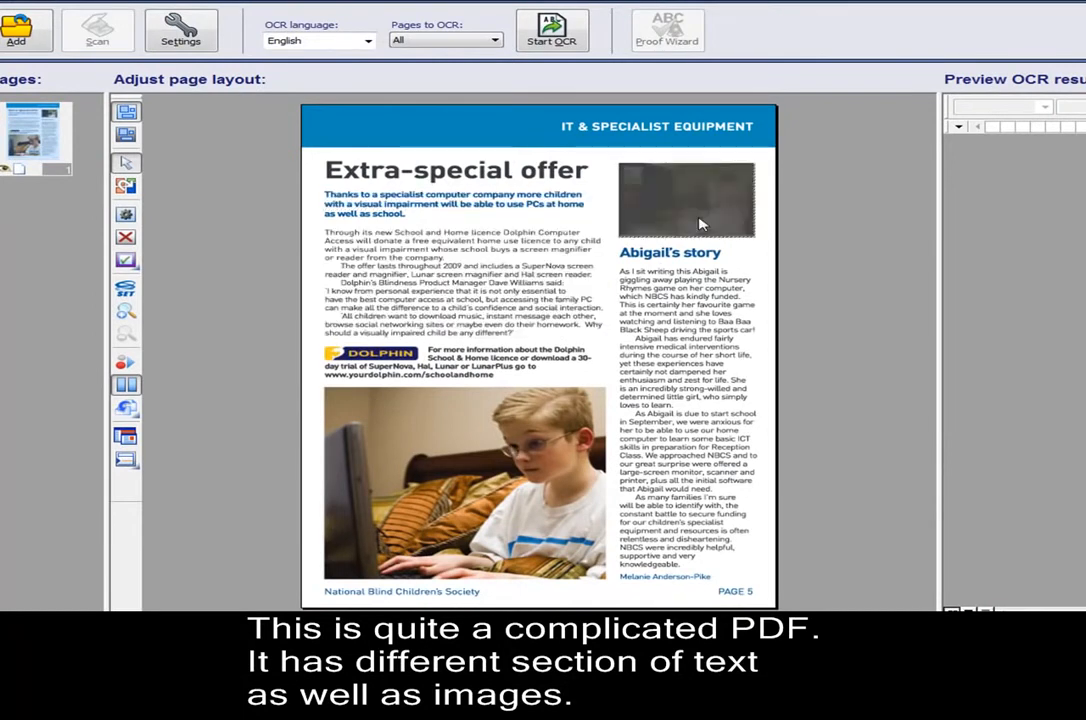
- Set the "Extra-special offer" heading, its blue introduction and the article body as text zones, extending the introduction's zone over its last line
click(127, 163)
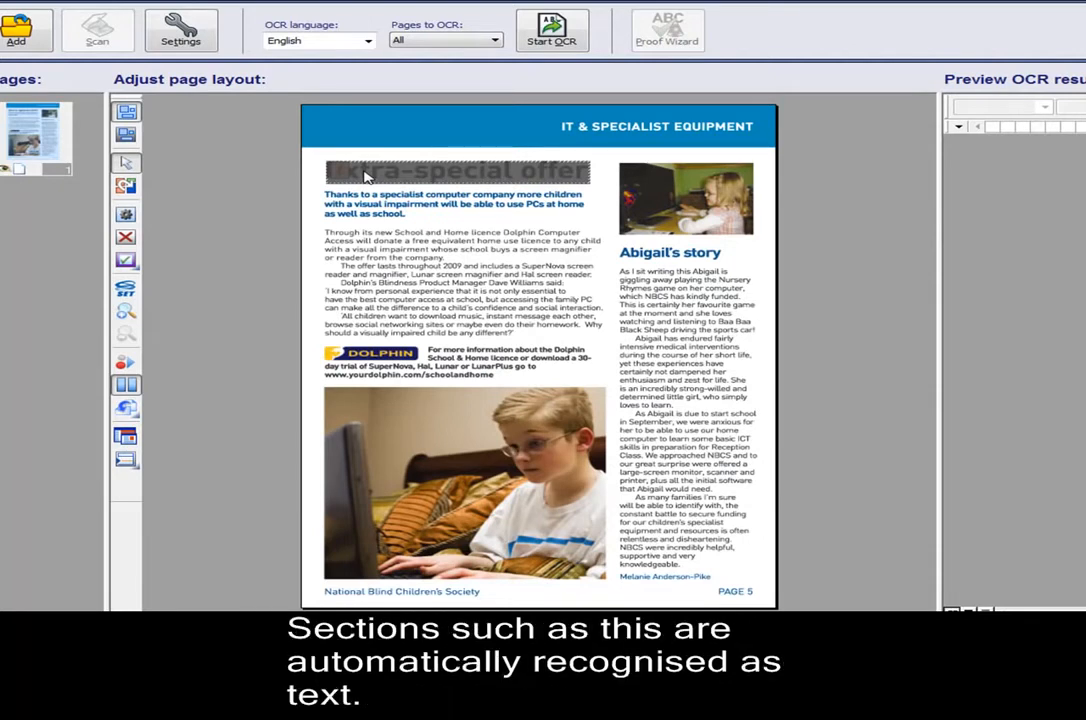
double_click(365, 175)
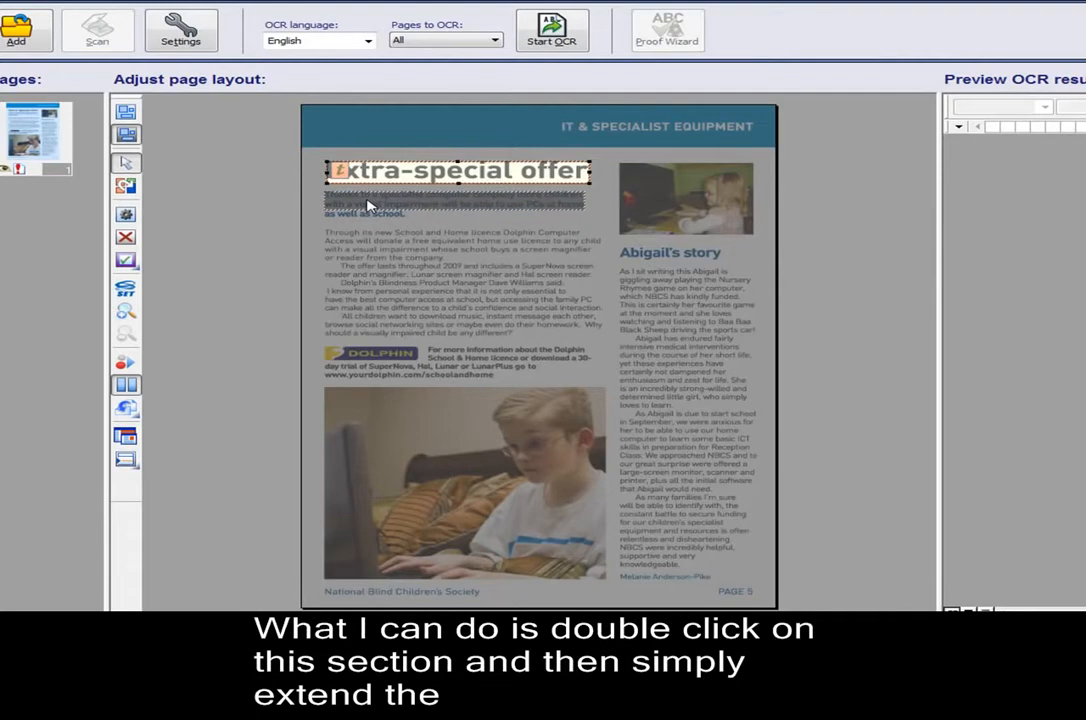
double_click(368, 205)
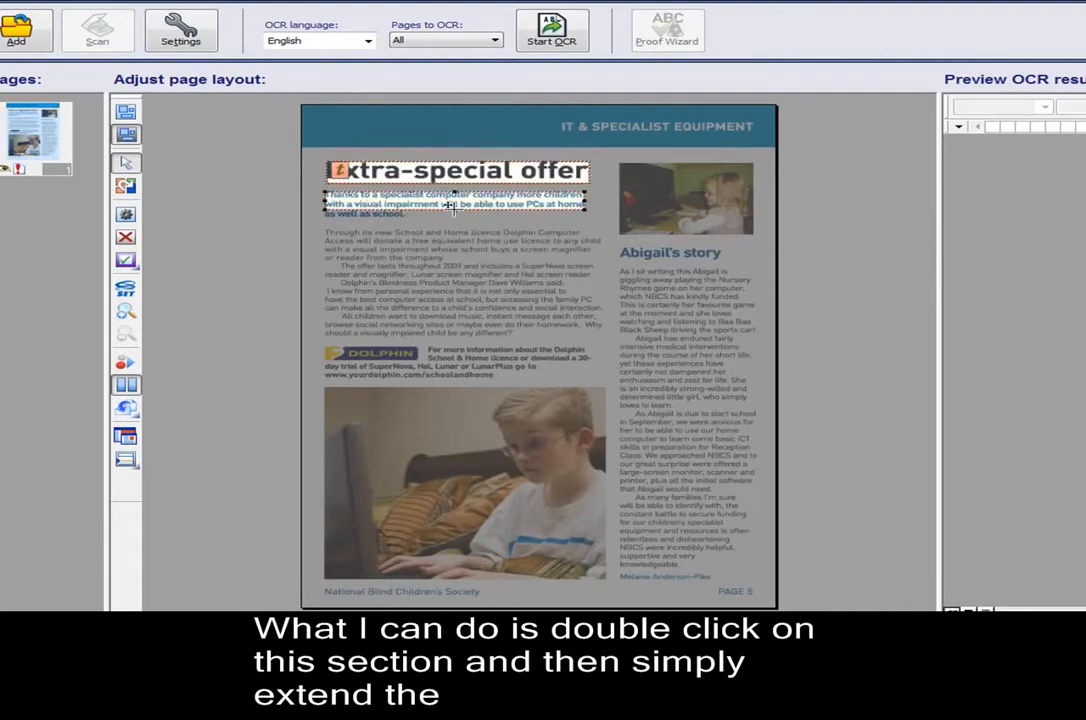
drag(452, 217, 453, 220)
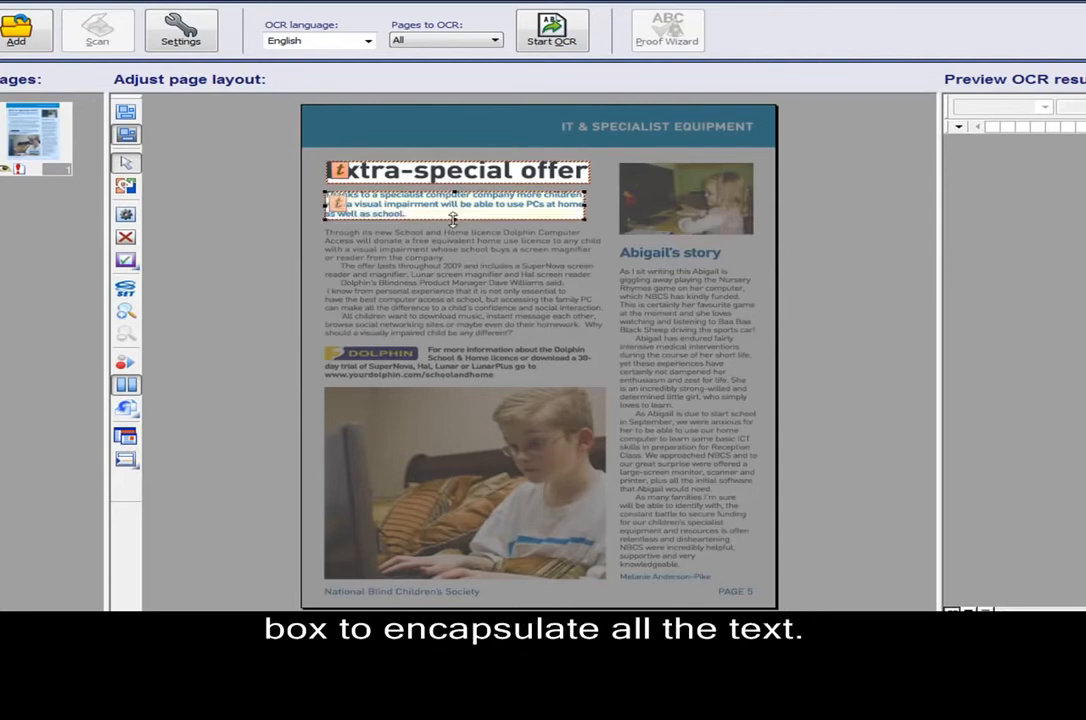
double_click(443, 272)
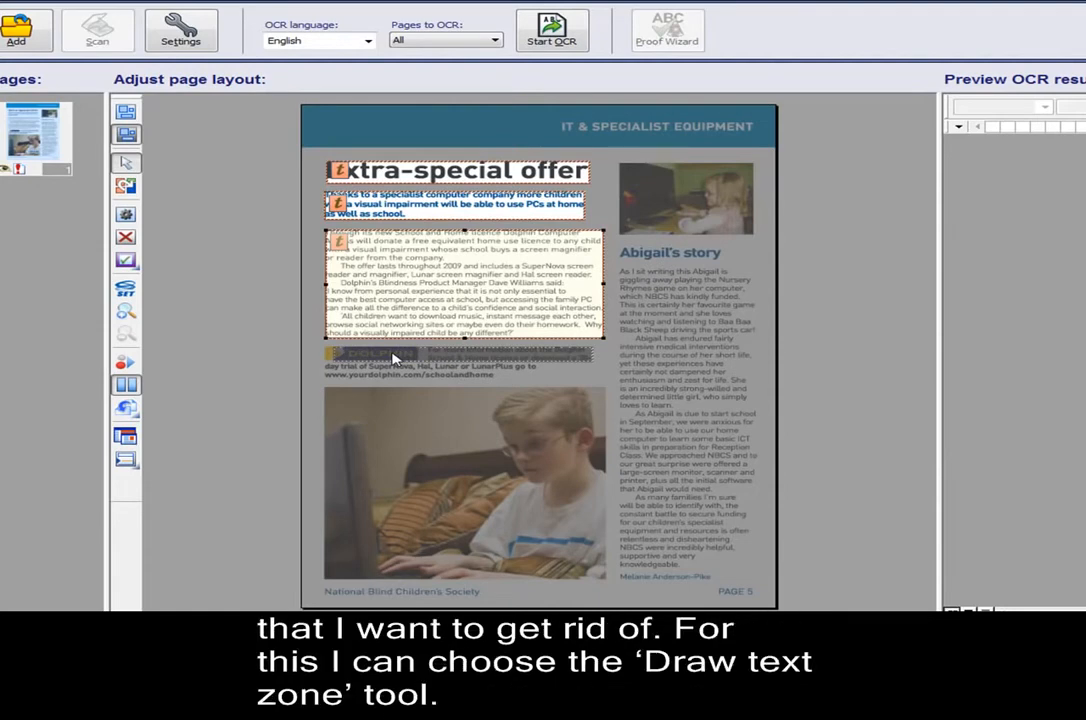
- Draw a text zone around the Dolphin School & Home licence information, leaving out the Dolphin logo
click(125, 260)
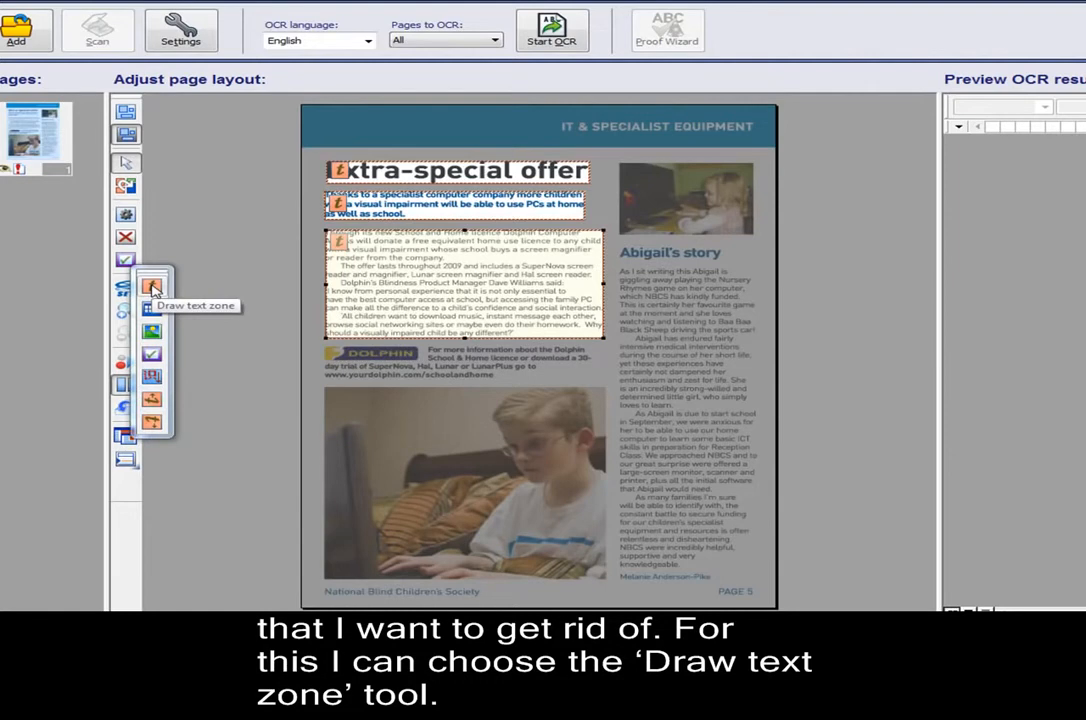
click(152, 288)
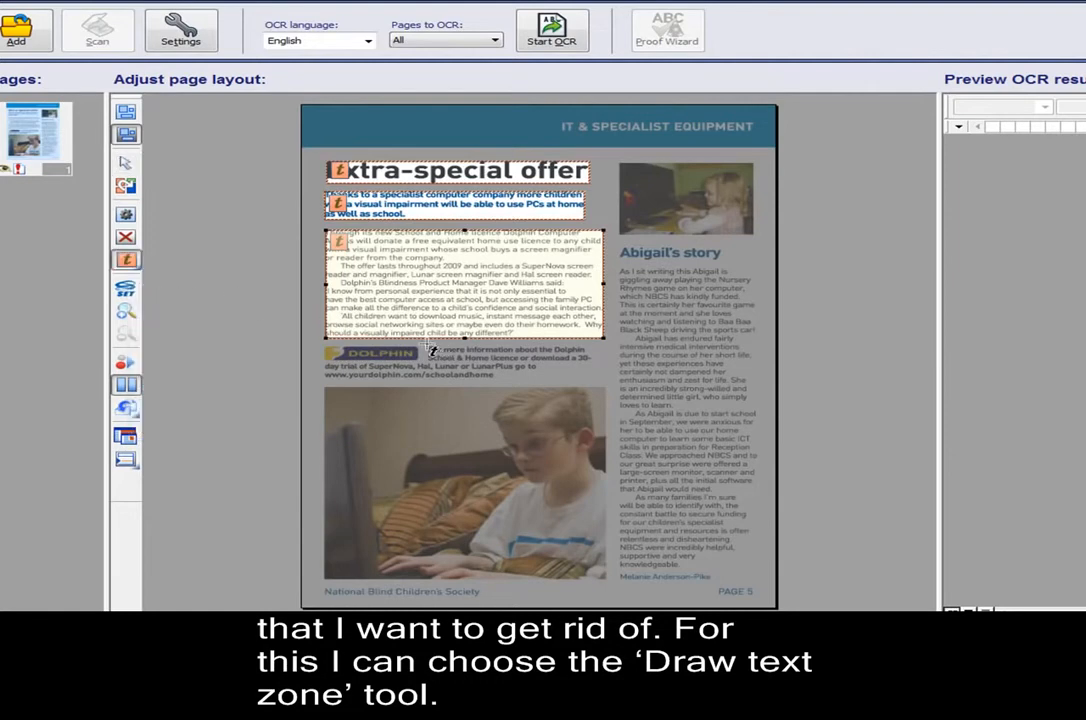
mouse_move(427, 346)
mouse_down()
mouse_move(528, 378)
mouse_move(602, 383)
mouse_up()
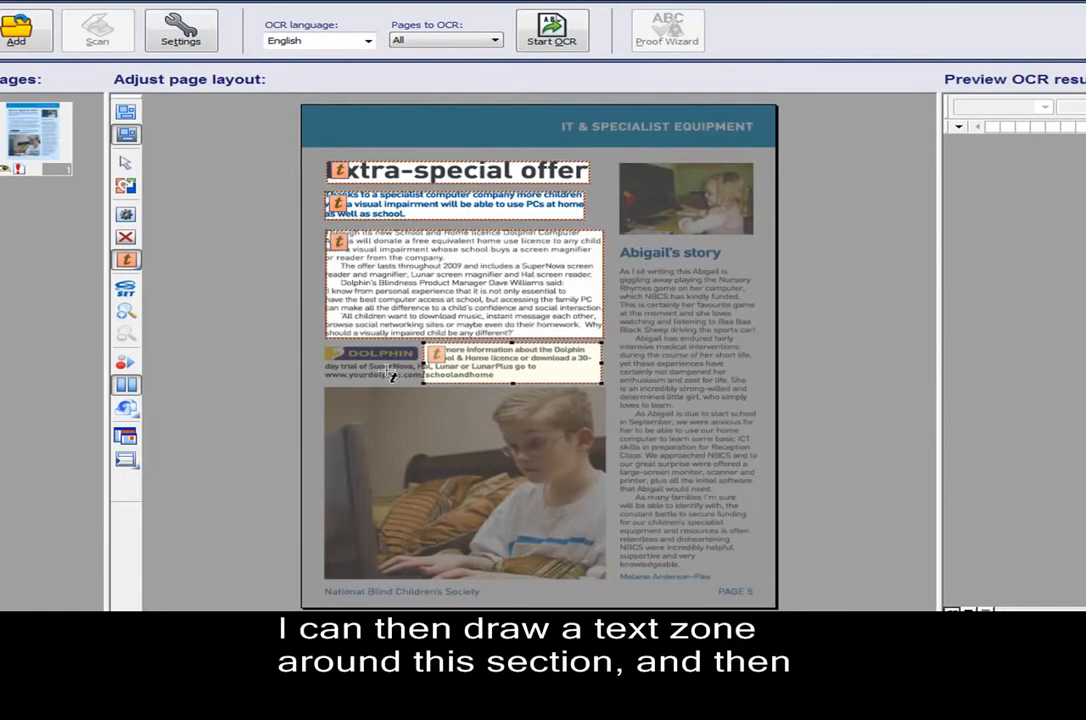
mouse_move(319, 361)
mouse_down()
mouse_move(361, 379)
mouse_move(481, 386)
mouse_up()
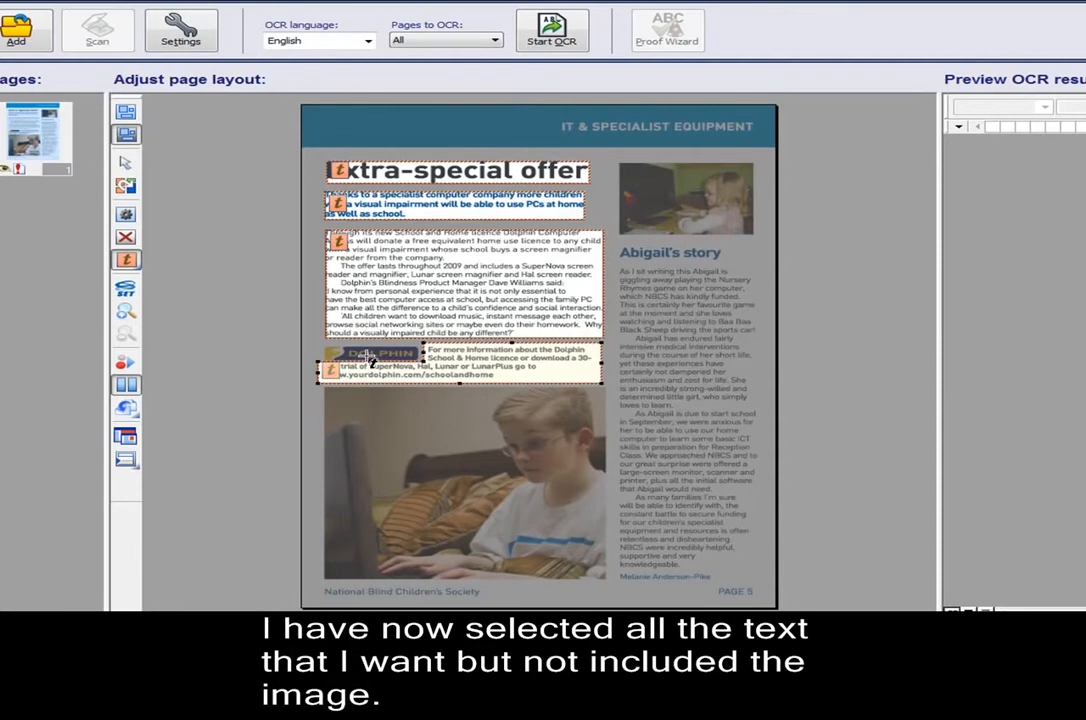
- Set the right column's blue heading and story as text zones, extending the story's zone down to include the author line
click(126, 164)
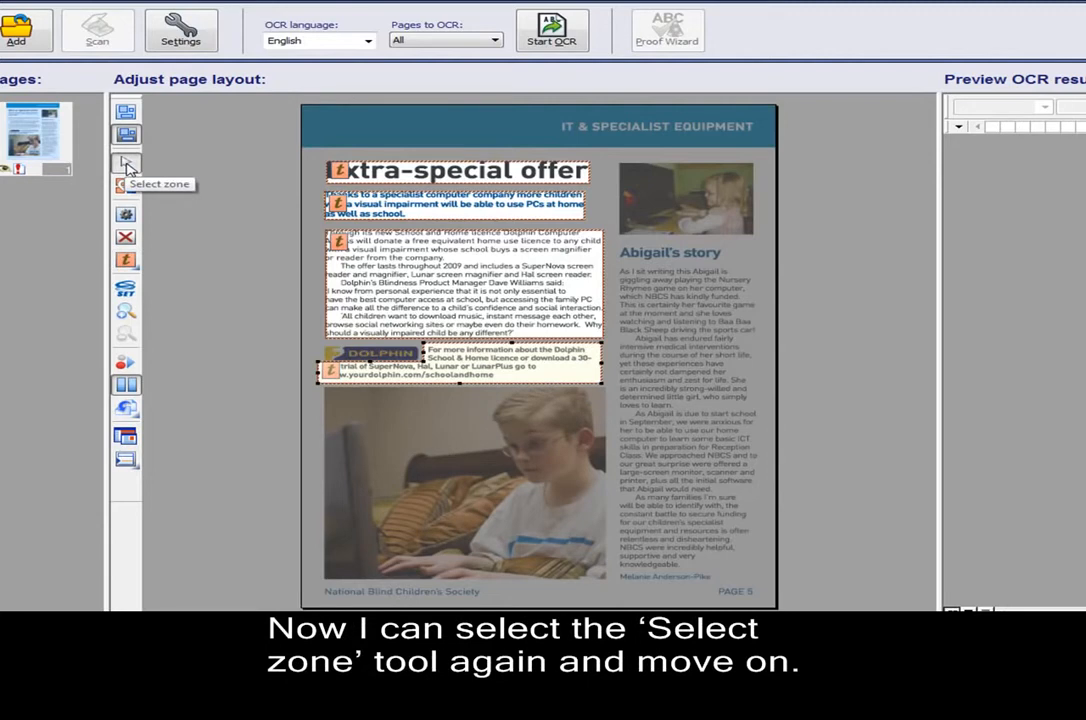
click(676, 260)
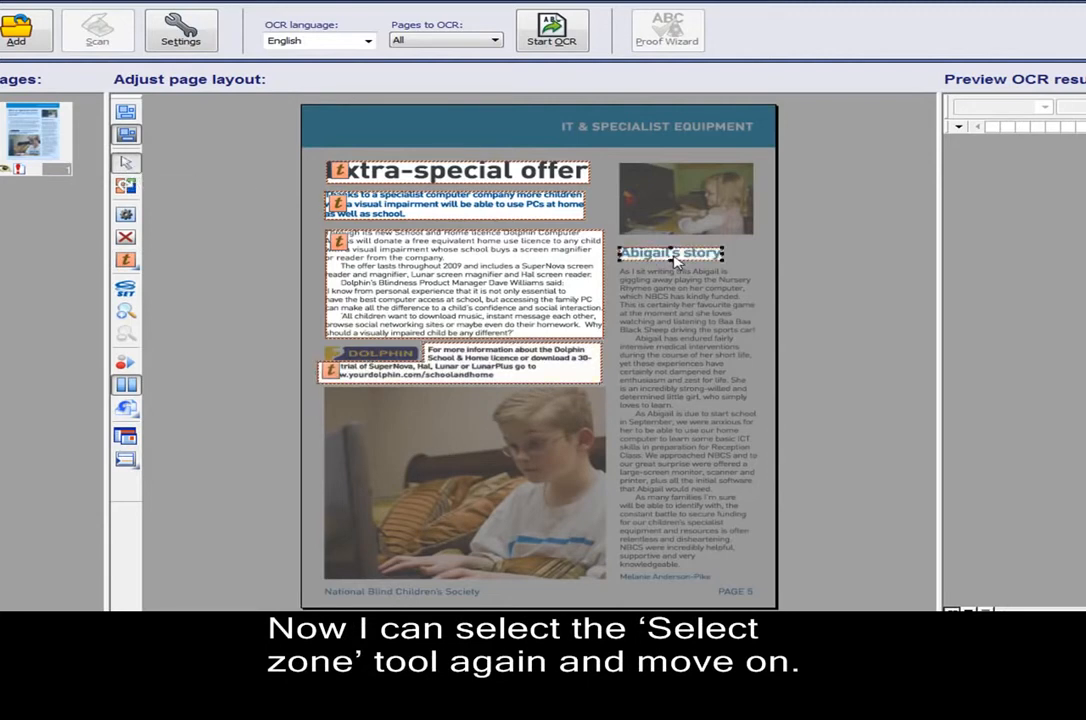
click(680, 314)
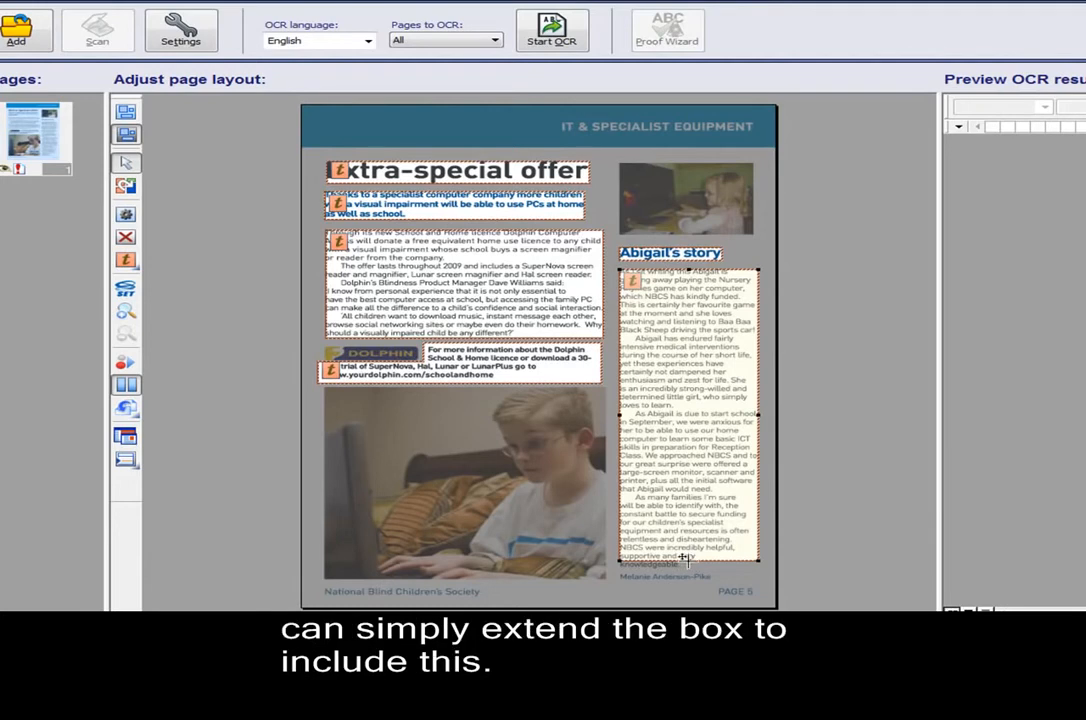
drag(685, 575, 687, 587)
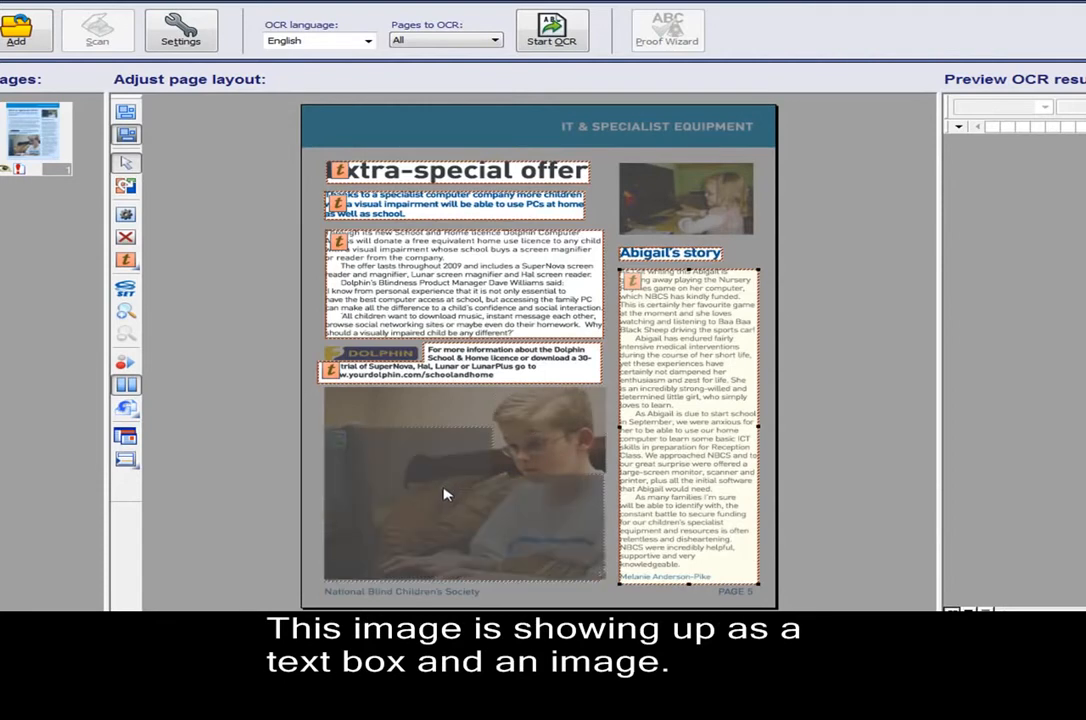
- Draw a graphic zone around the boy's photo and set the detected photo of the girl as a zone
click(134, 269)
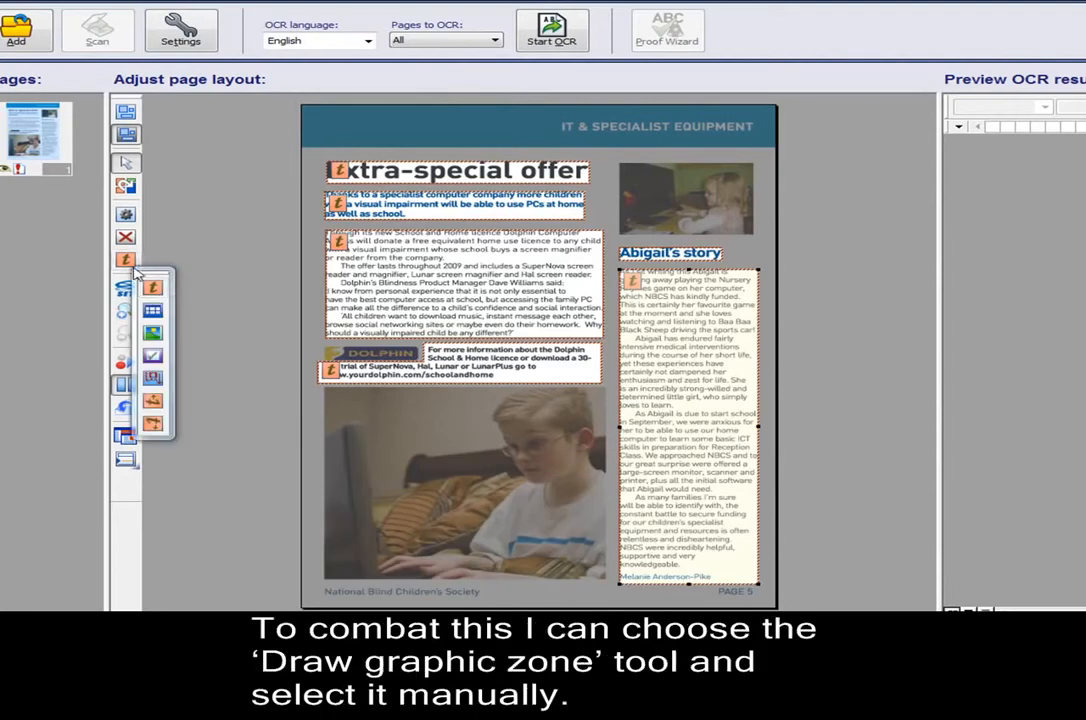
click(155, 333)
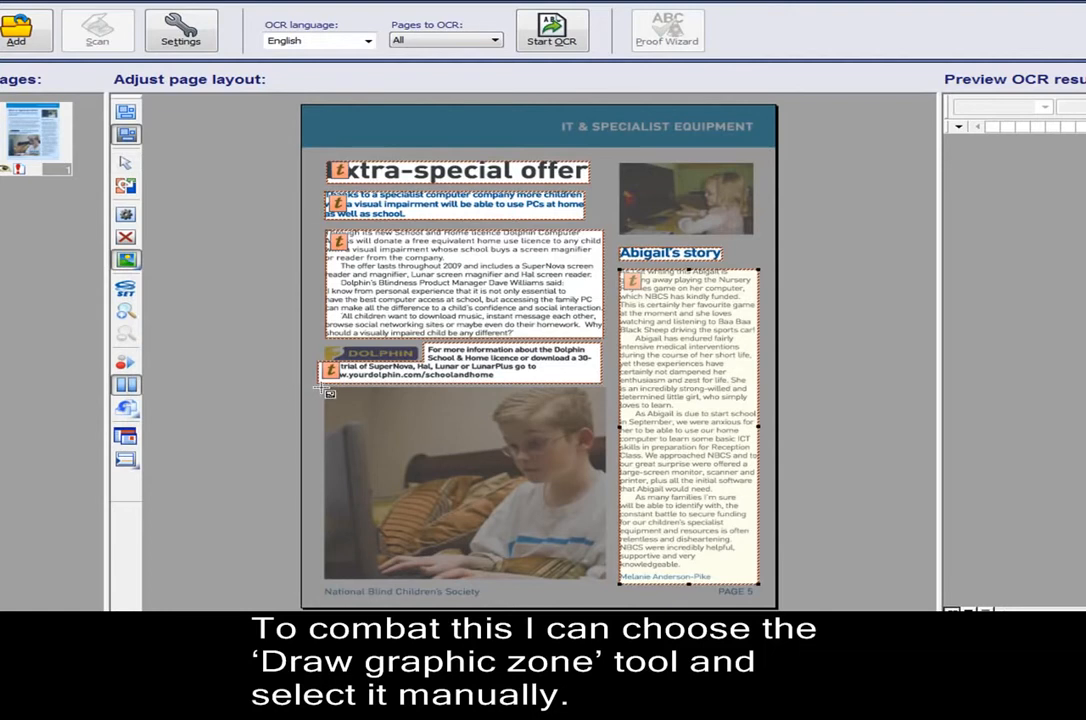
mouse_move(326, 387)
mouse_down()
mouse_move(352, 380)
mouse_move(614, 582)
mouse_up()
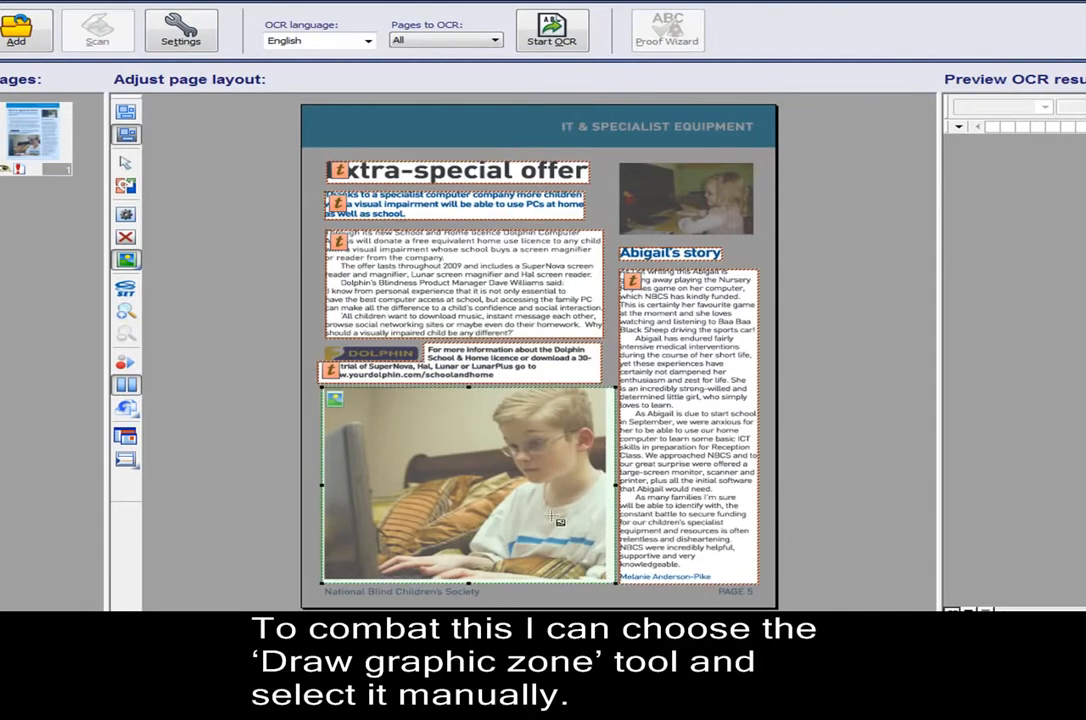
click(125, 162)
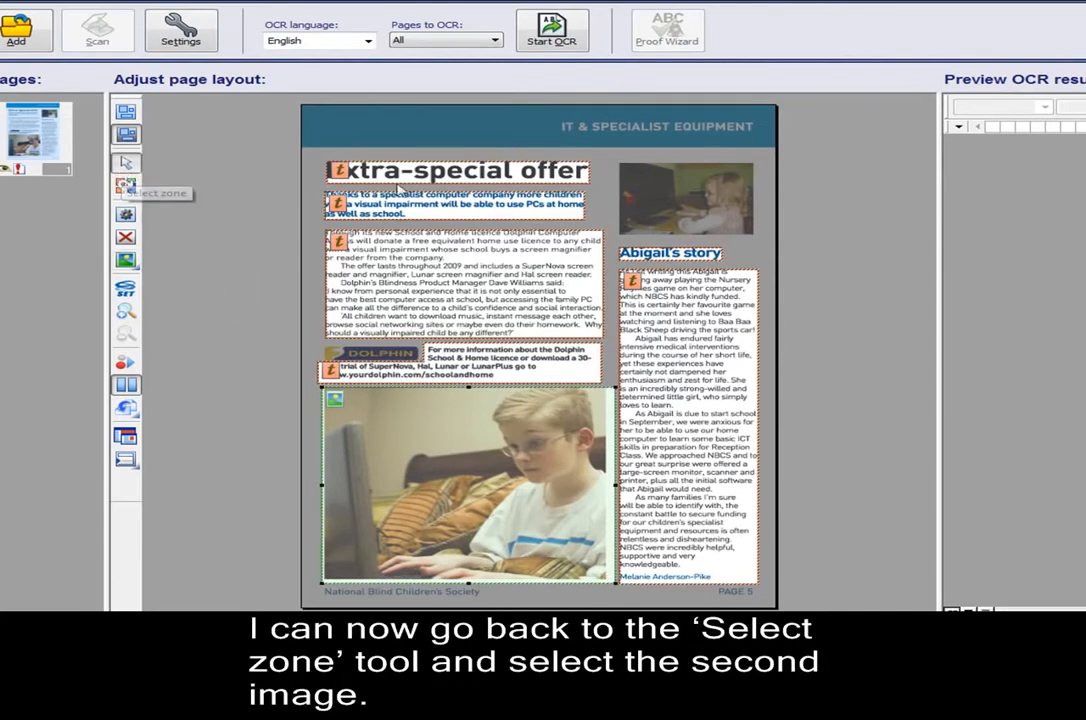
click(684, 209)
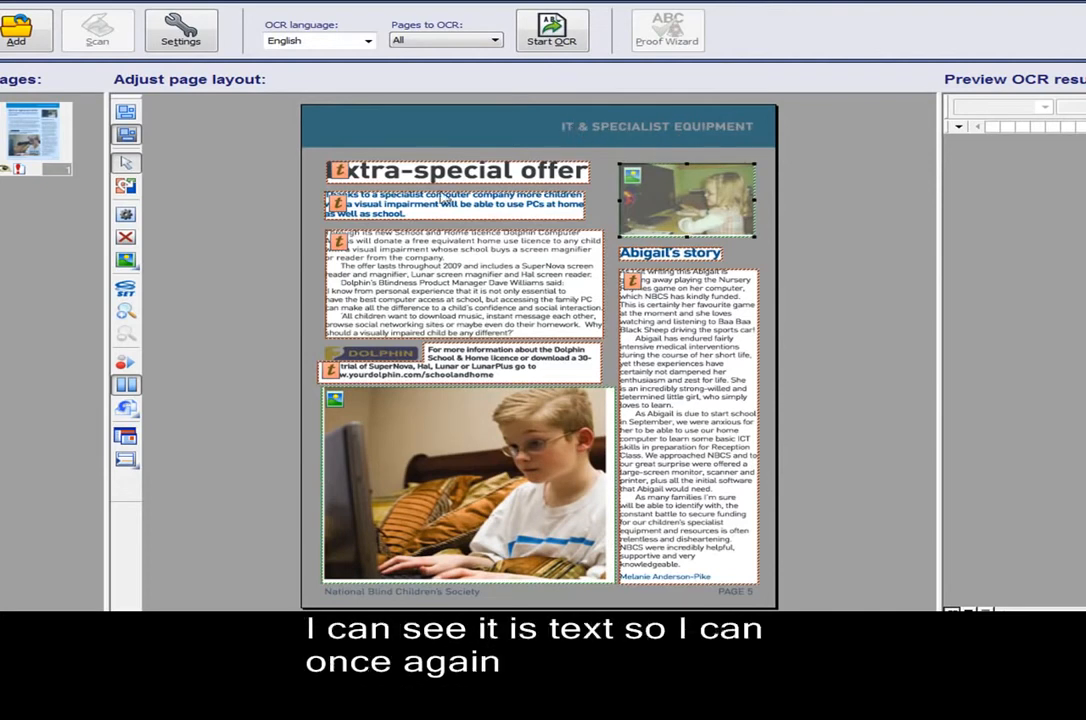
- Draw a text zone around "IT & SPECIALIST EQUIPMENT" in the page's blue header band
click(127, 261)
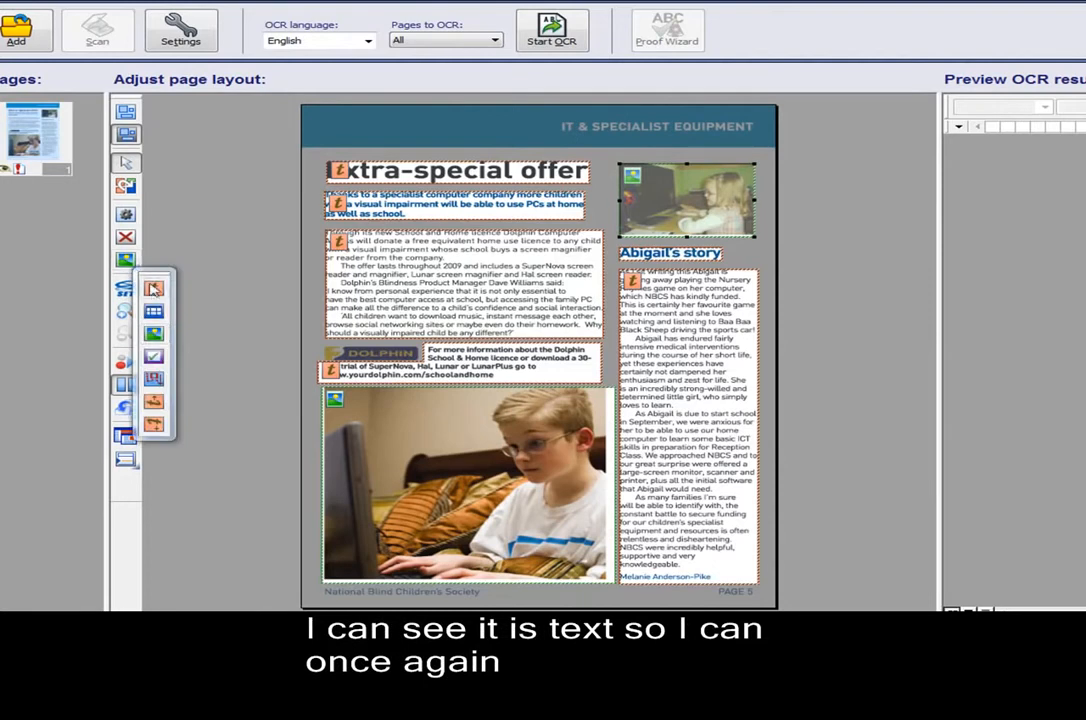
click(153, 289)
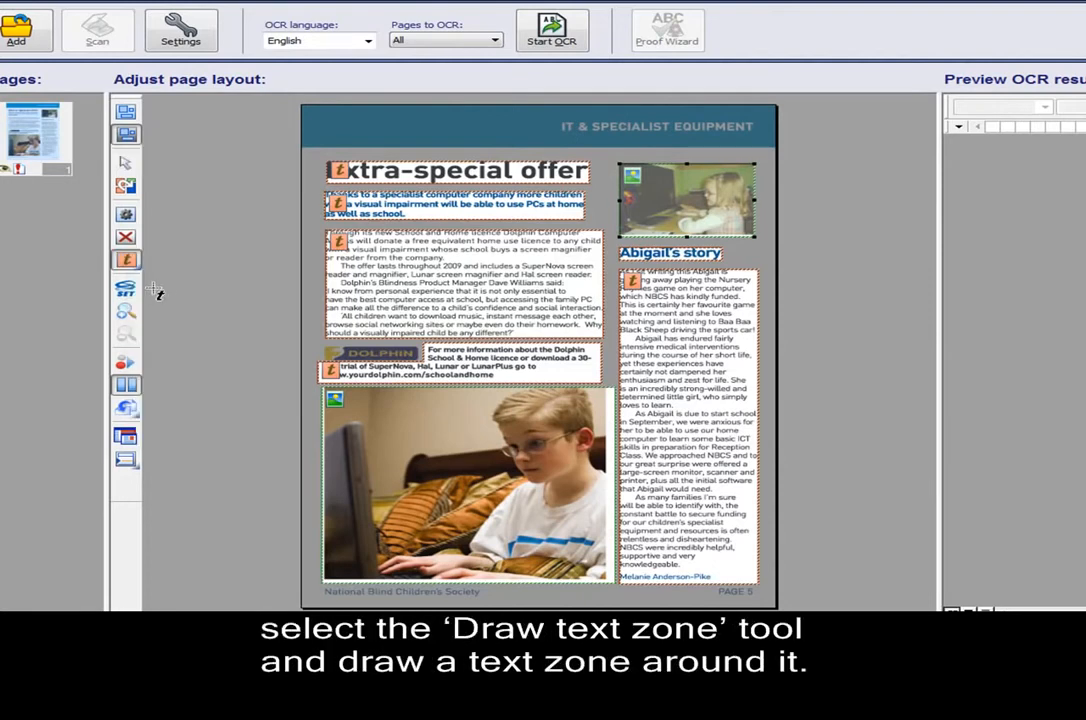
drag(548, 117, 762, 136)
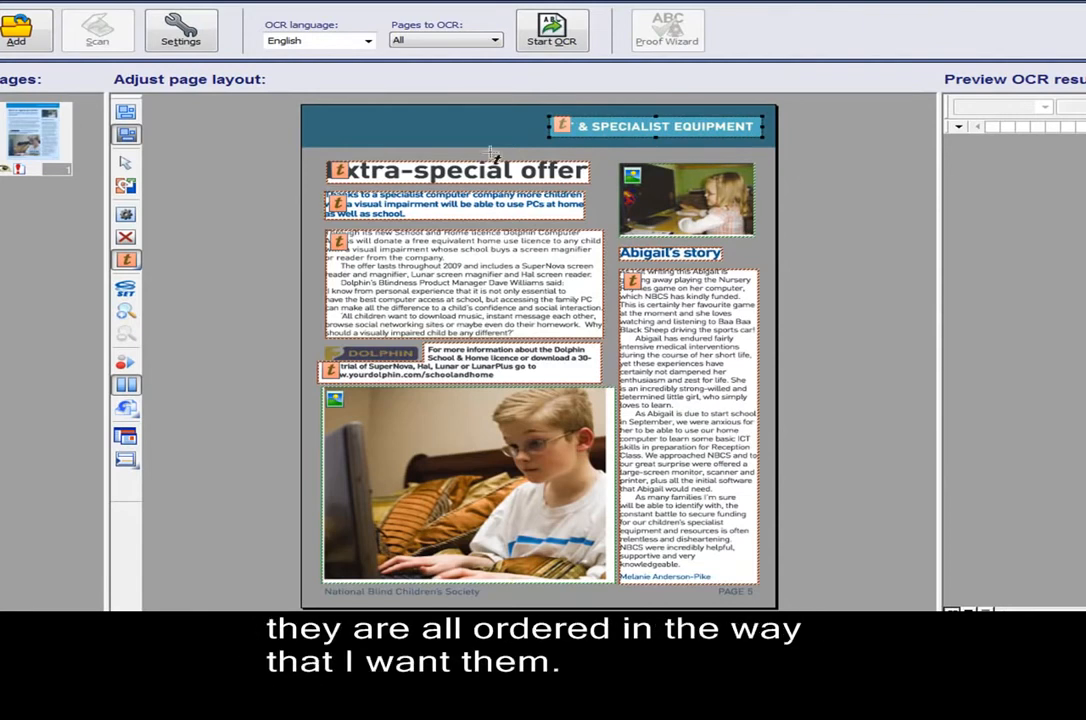
- Reorder the zones: page header, main heading, introduction, article, Dolphin information, boy's photo, girl's photo, right column heading and its story
click(127, 187)
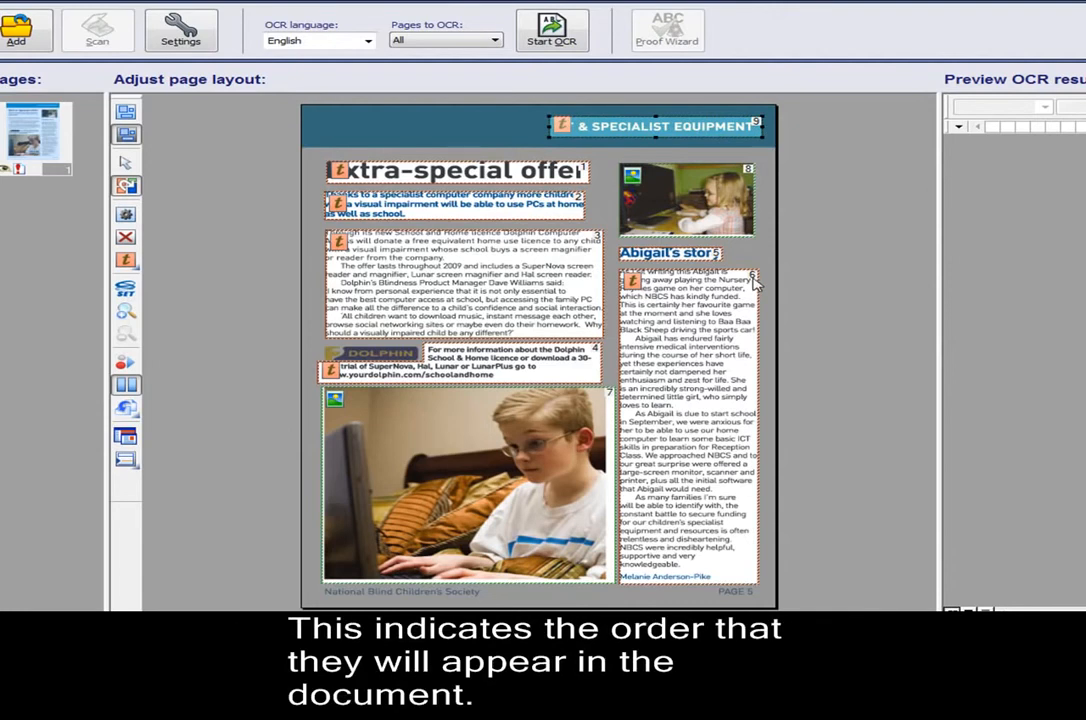
click(757, 124)
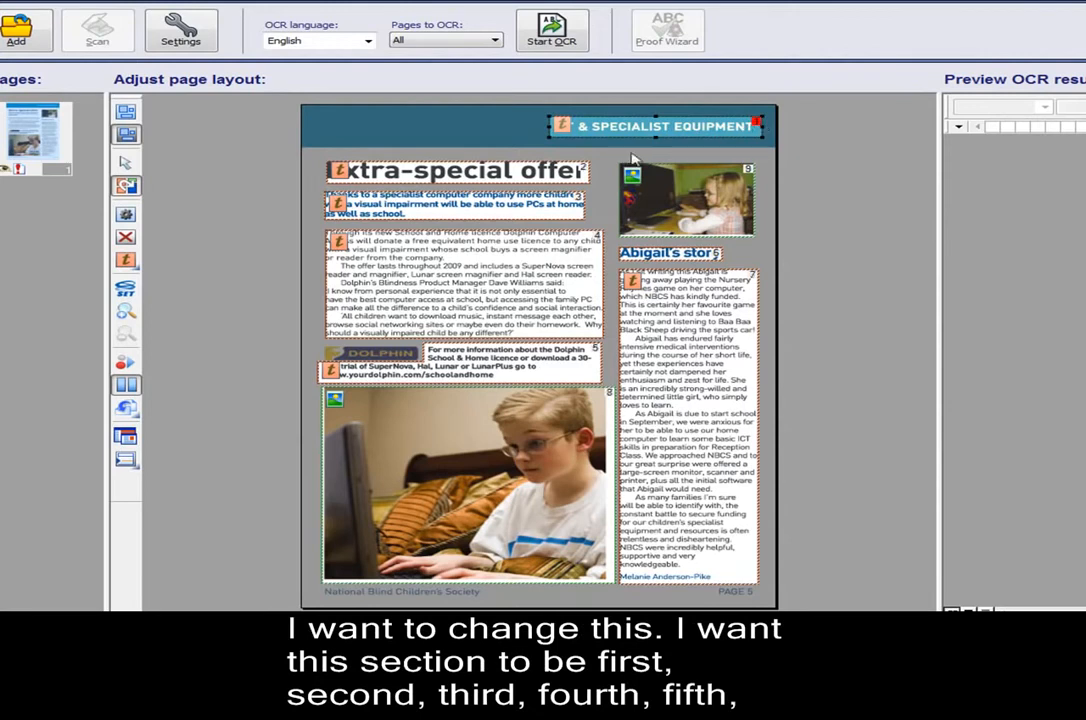
click(582, 170)
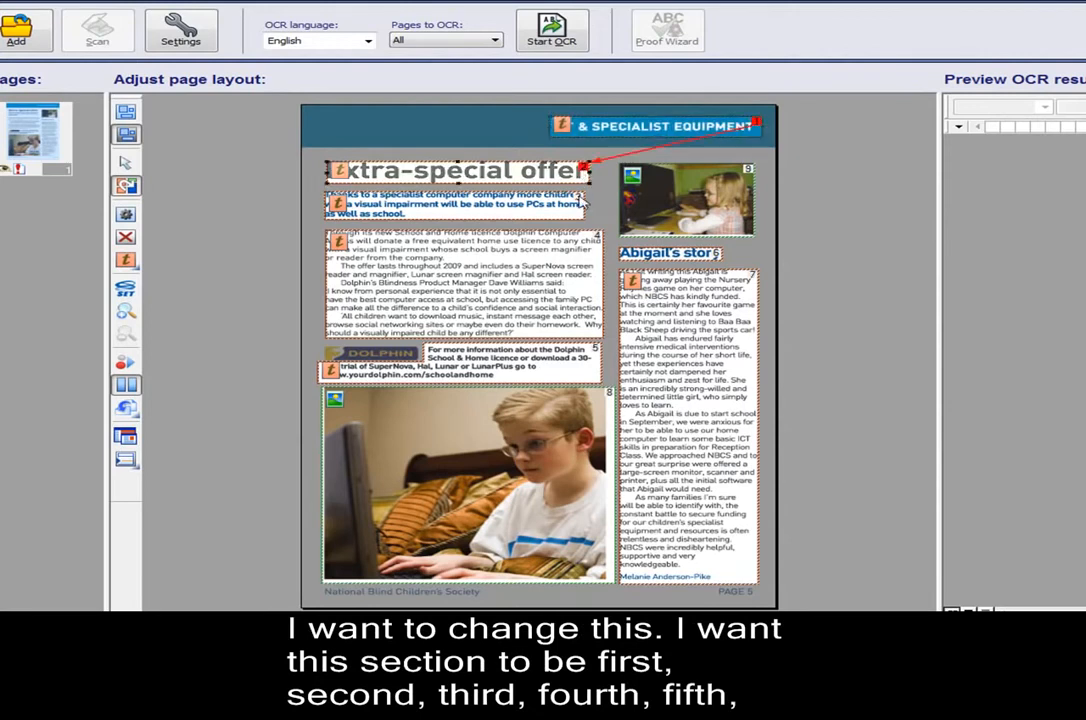
click(580, 197)
click(598, 234)
click(596, 347)
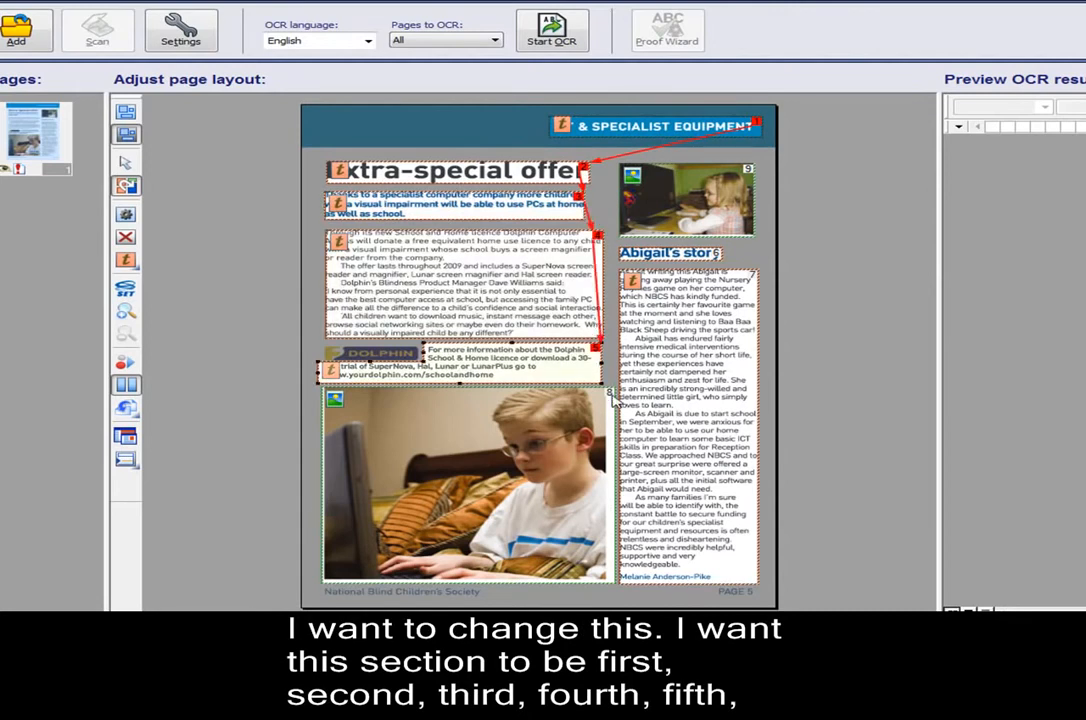
click(607, 386)
click(740, 175)
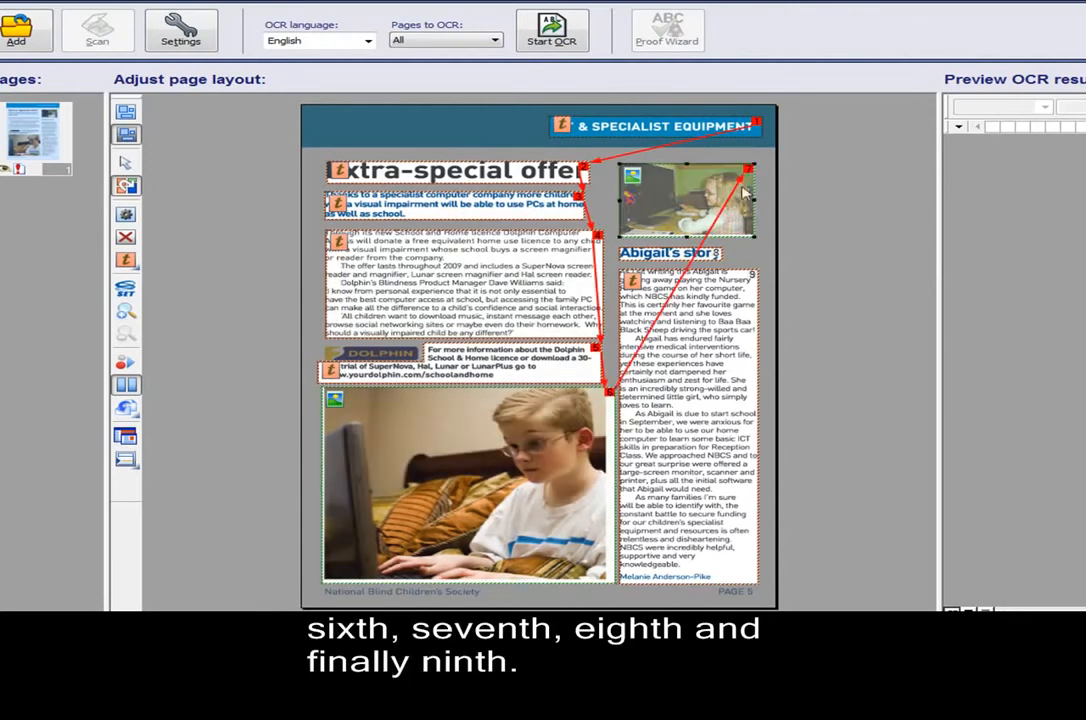
click(716, 253)
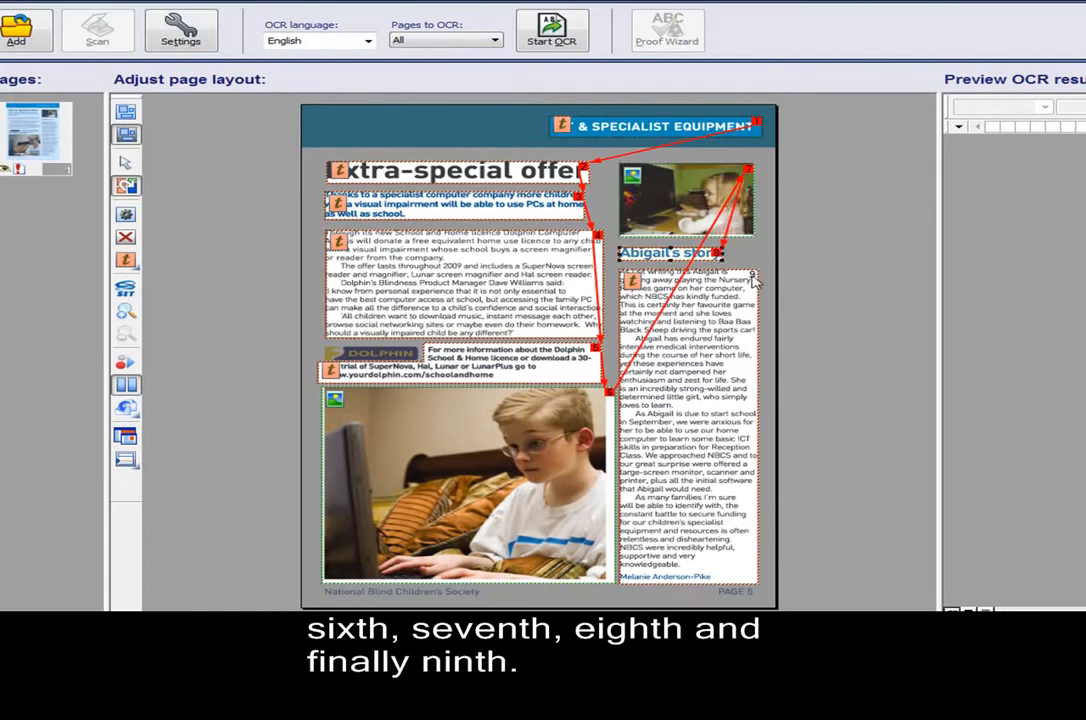
click(752, 279)
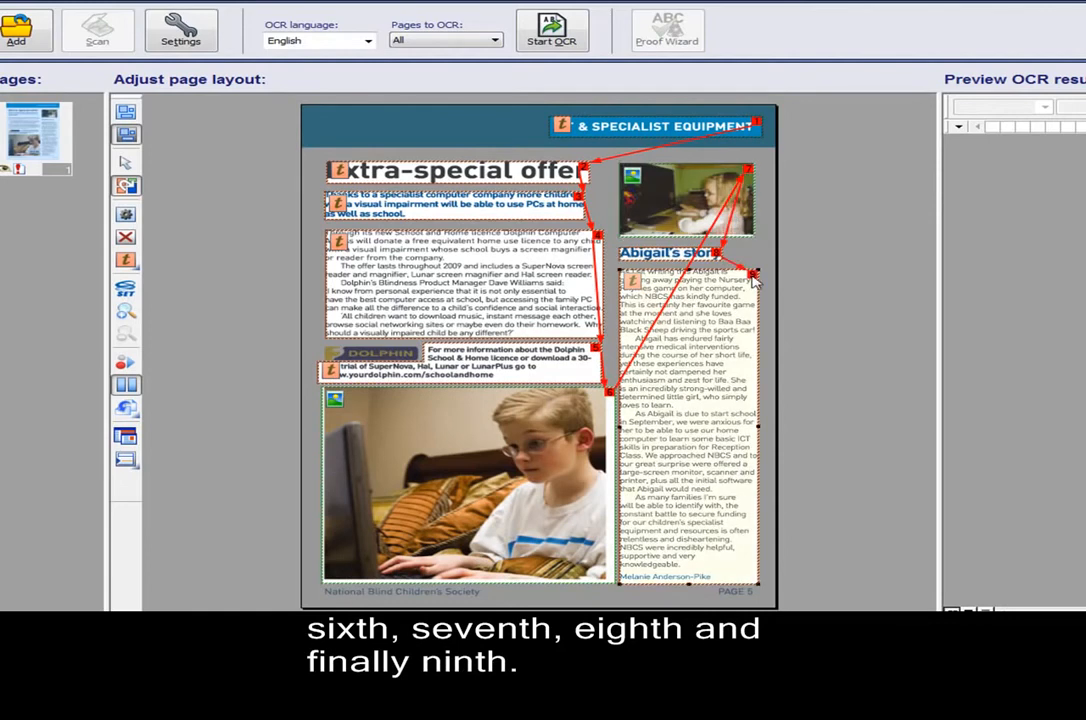
- Run the OCR, enlarge the result preview and highlight the blank header box to check its text
click(563, 41)
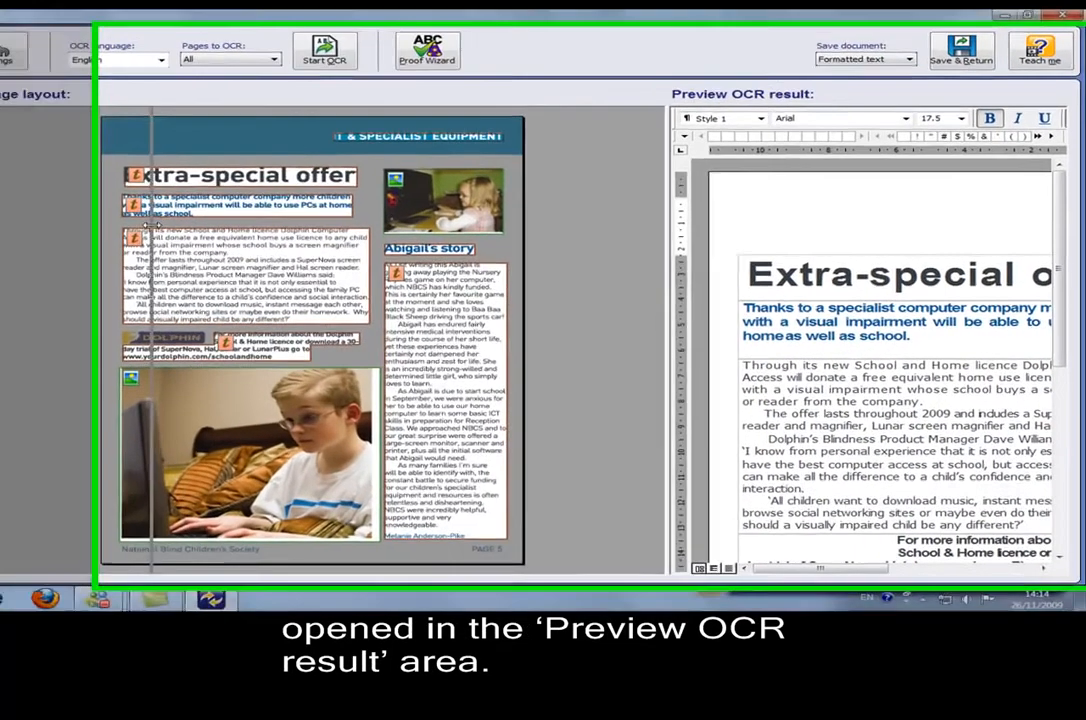
drag(625, 237, 273, 235)
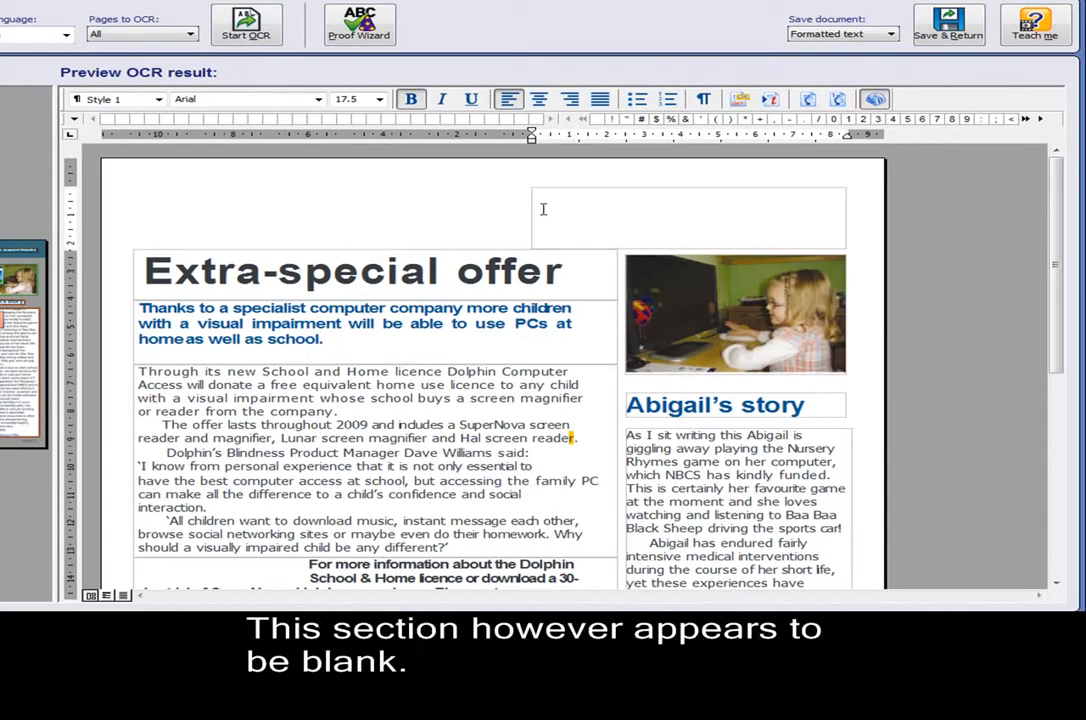
drag(540, 208, 856, 211)
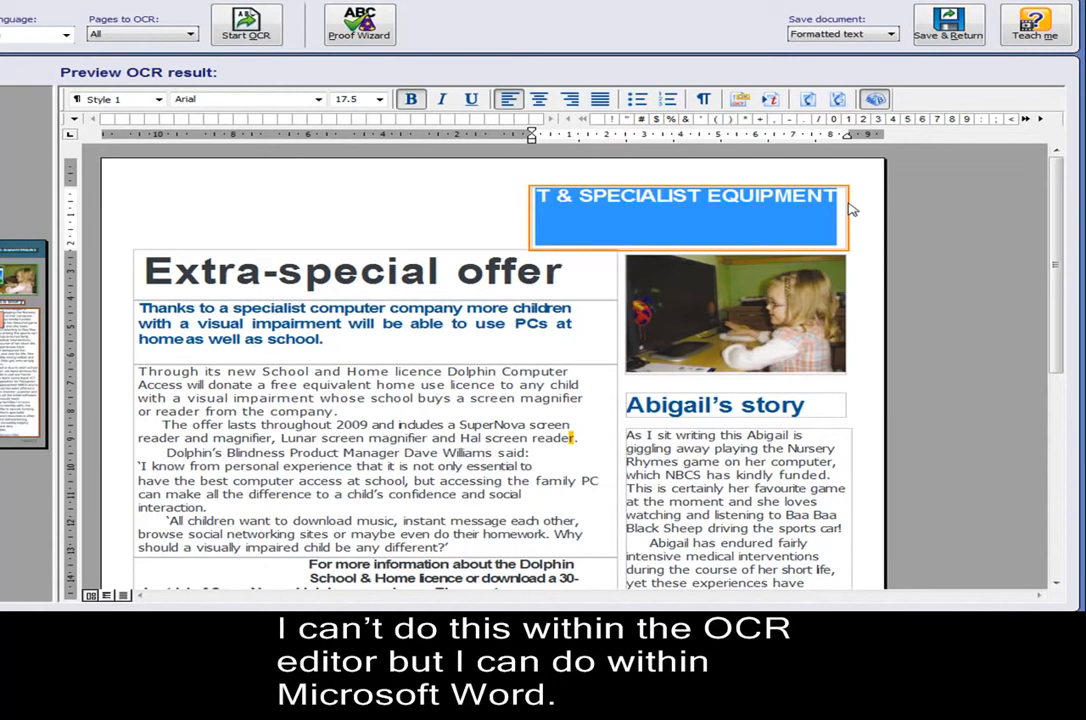
click(852, 210)
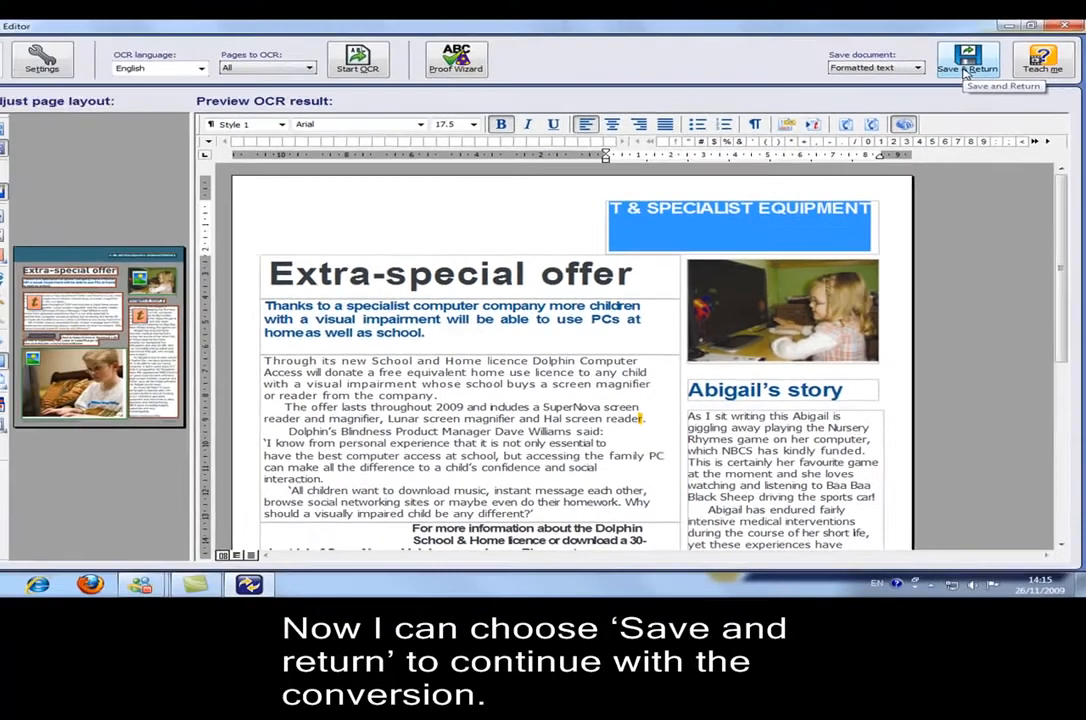
- Save the OCR result and continue in Microsoft Word, moving the Intermediate document editor dialog off the page
click(945, 32)
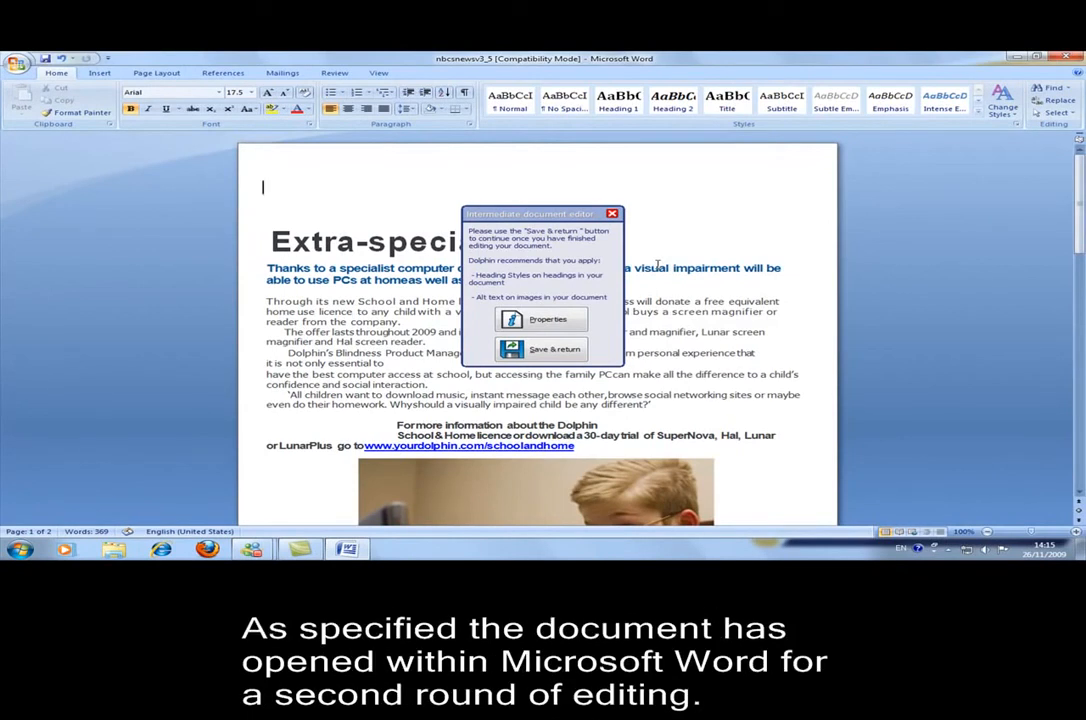
drag(574, 214, 150, 199)
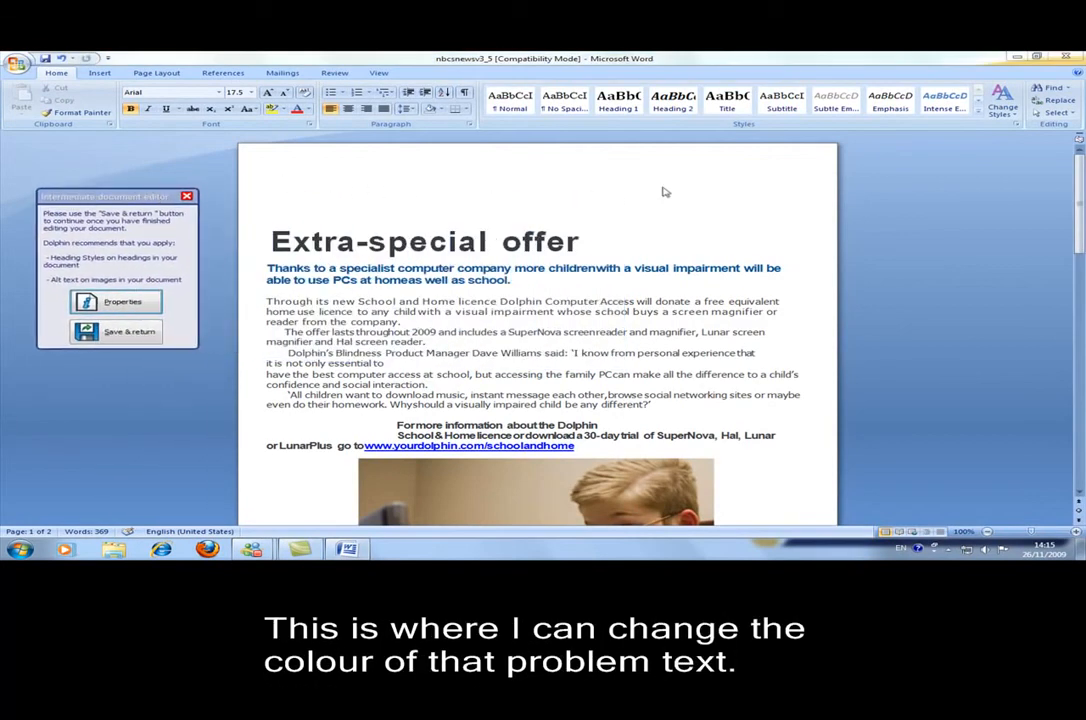
- Change the font colour of the invisible "SPECIALIST EQUIPMENT" header text above the "Extra-special offer" heading to black
drag(323, 220, 558, 222)
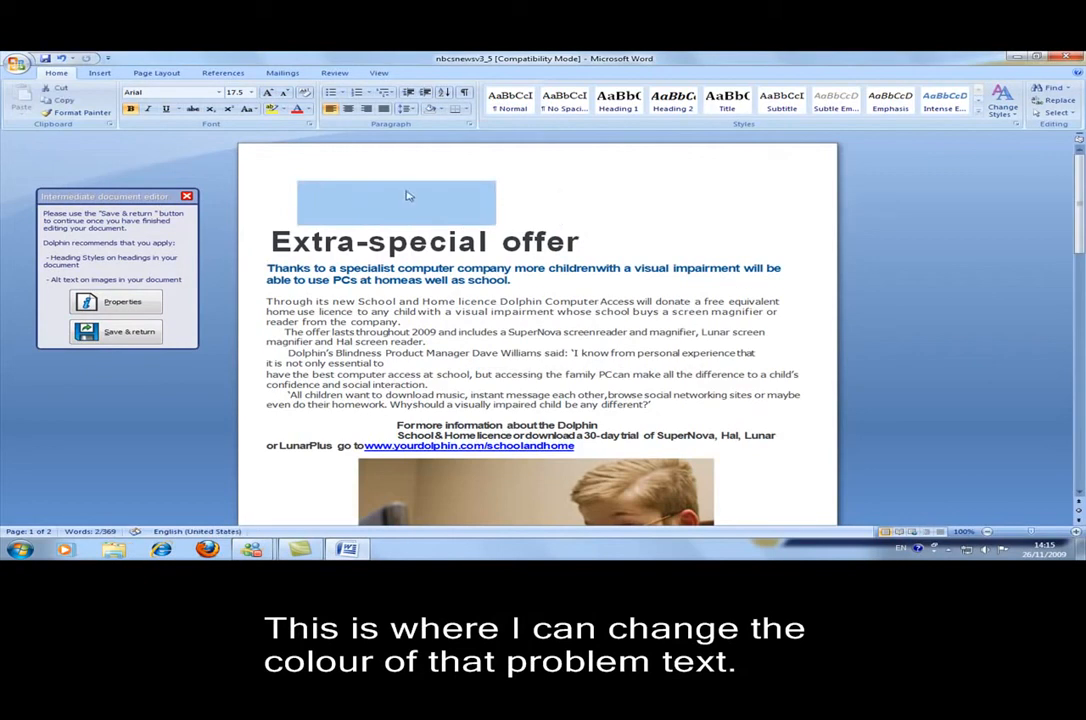
click(308, 110)
click(306, 124)
click(557, 189)
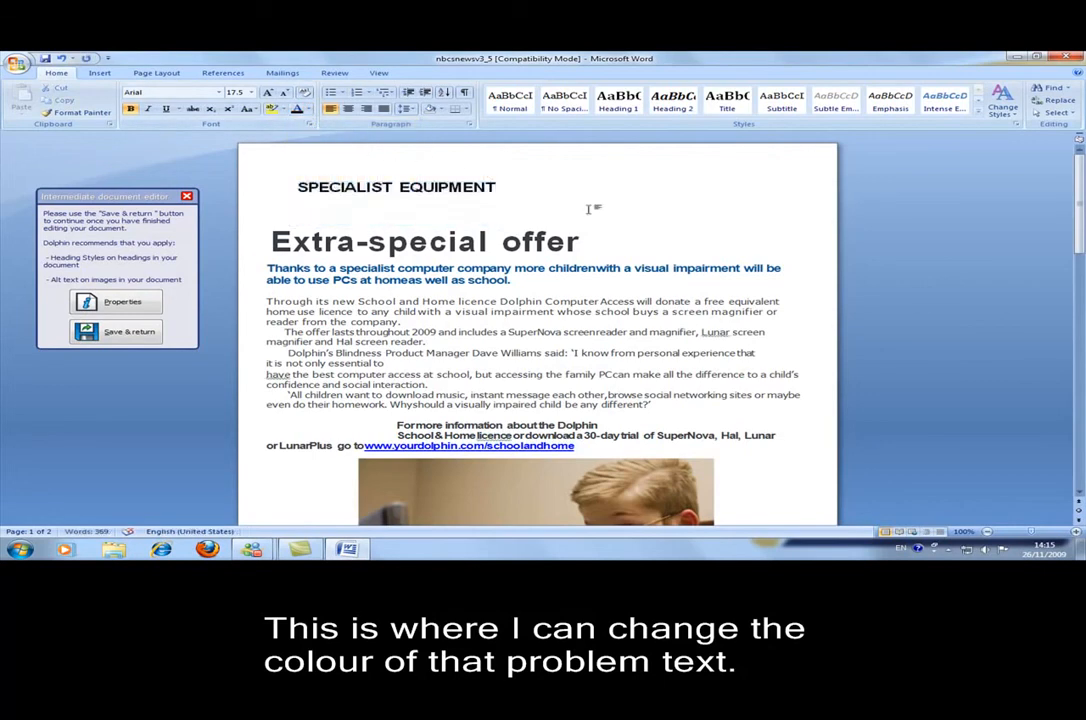
- Cut the stray word "knowledgeable." on page 2 and paste it after "supportive and very" at the end of the story's last paragraph
scroll(590, 209, down, 10)
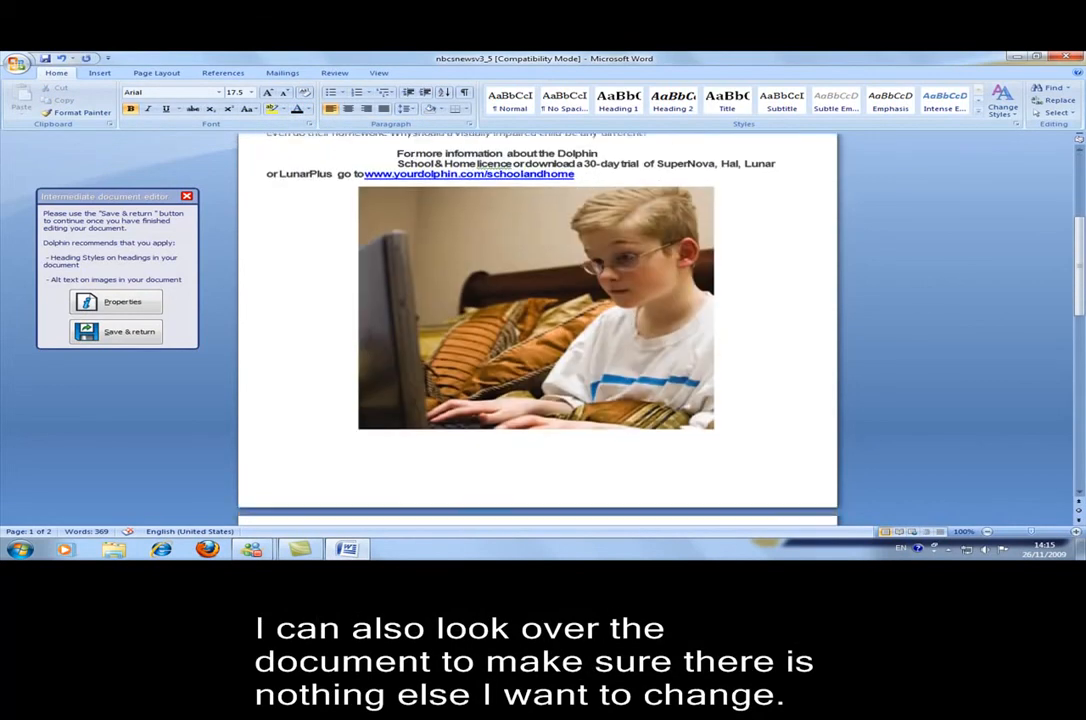
scroll(589, 209, down, 5)
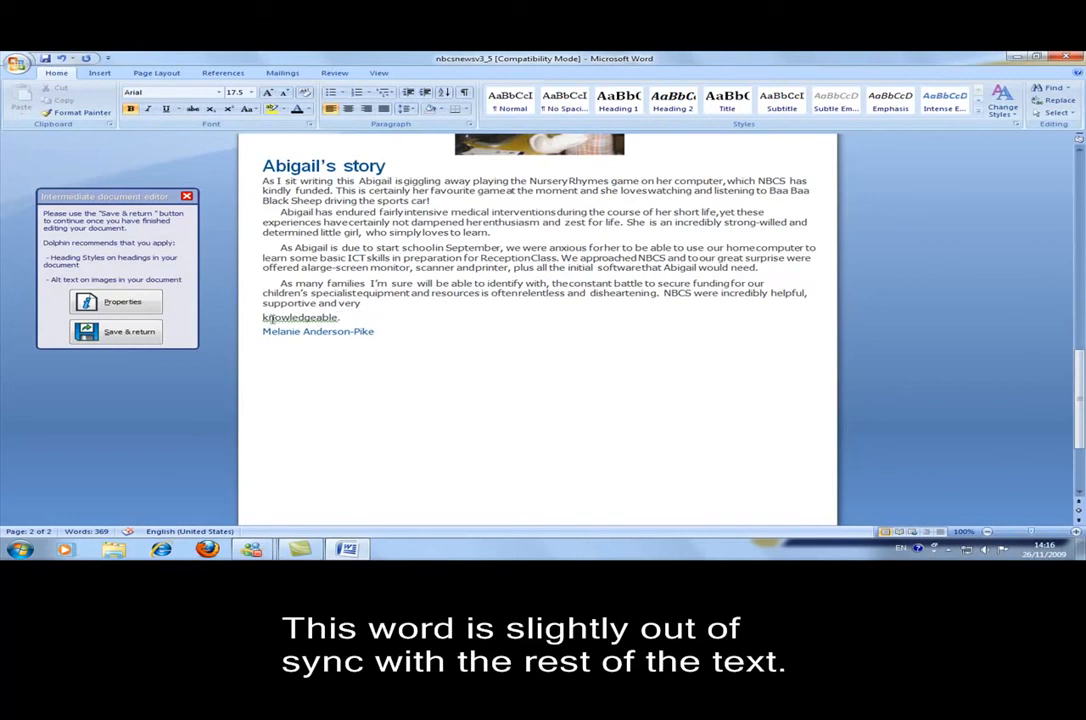
drag(263, 317, 345, 318)
key(ctrl+c)
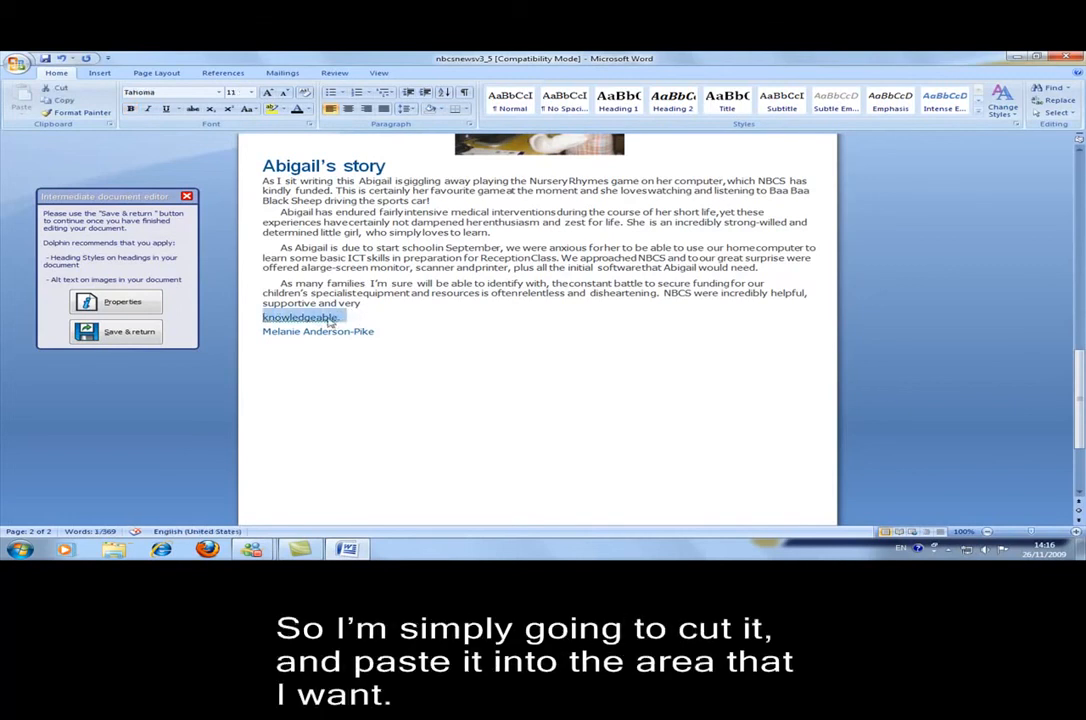
right_click(331, 319)
click(358, 327)
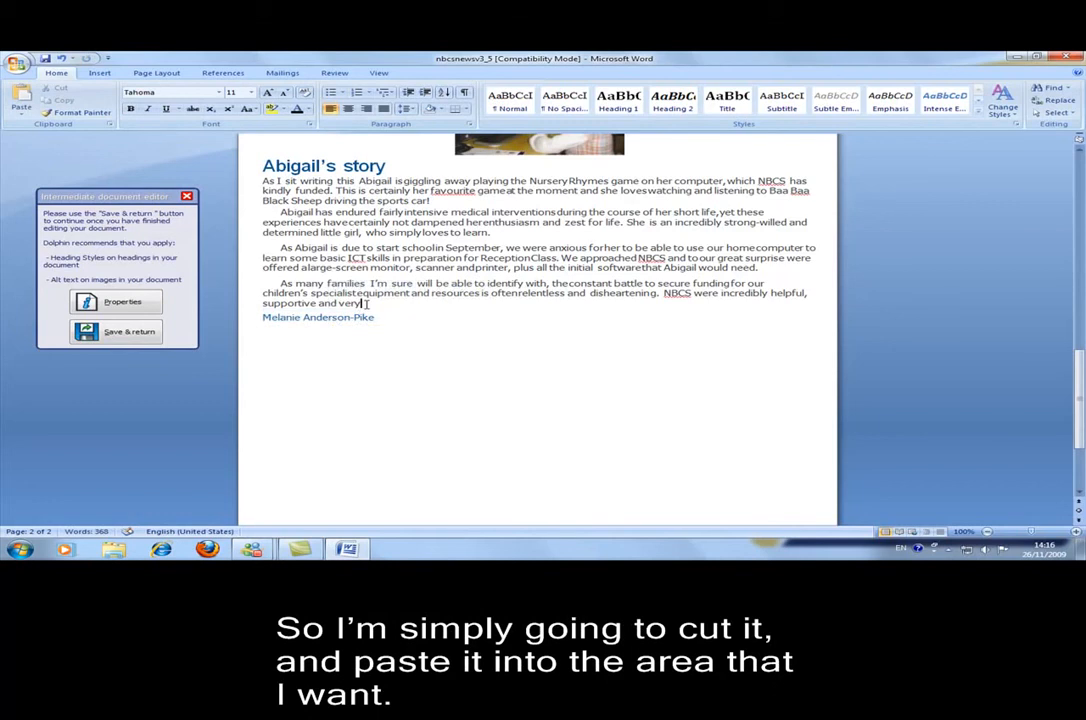
right_click(364, 303)
click(403, 337)
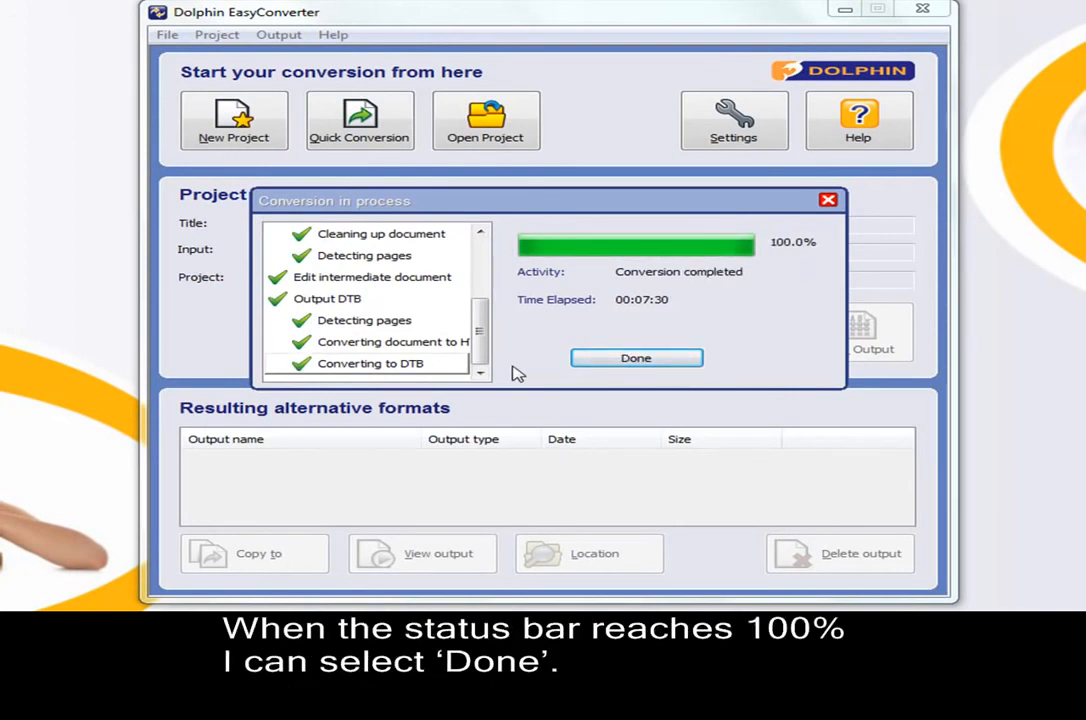
- Close the completed conversion and open the nbcsnewsv3 5 DTB output for viewing
click(600, 360)
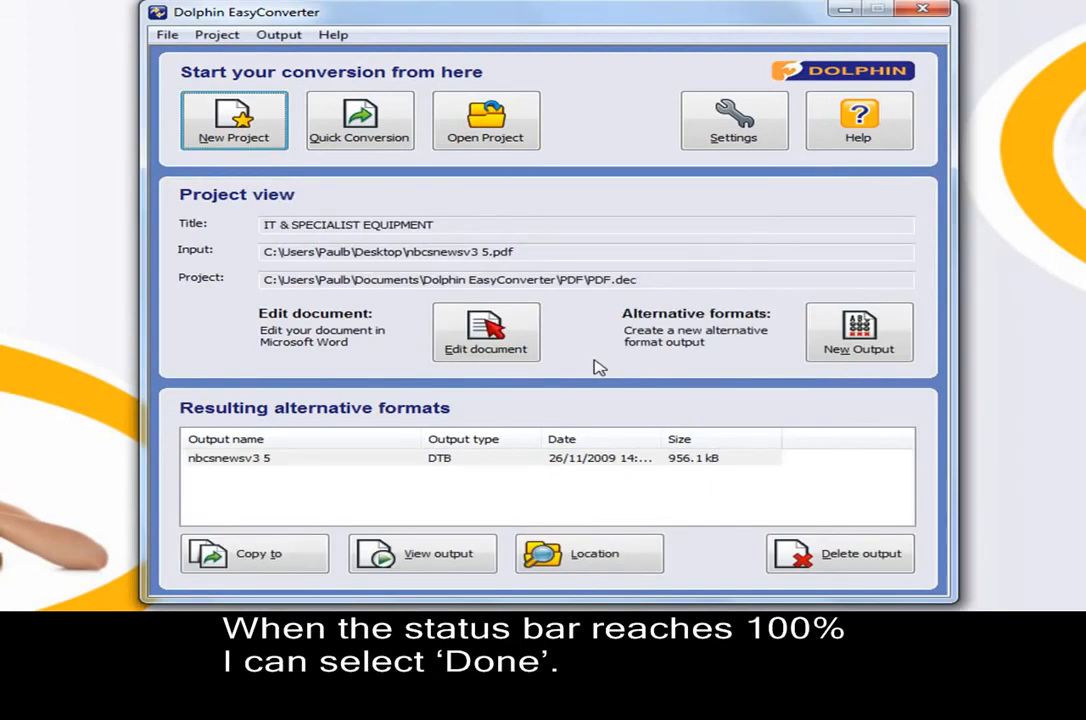
click(448, 462)
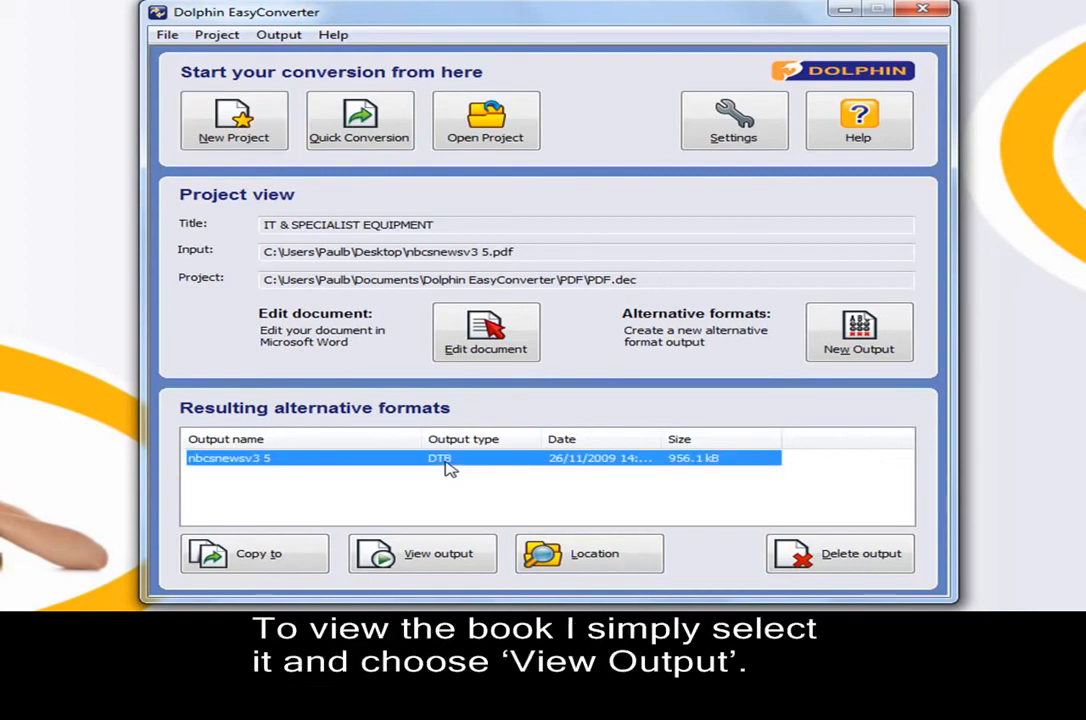
click(440, 562)
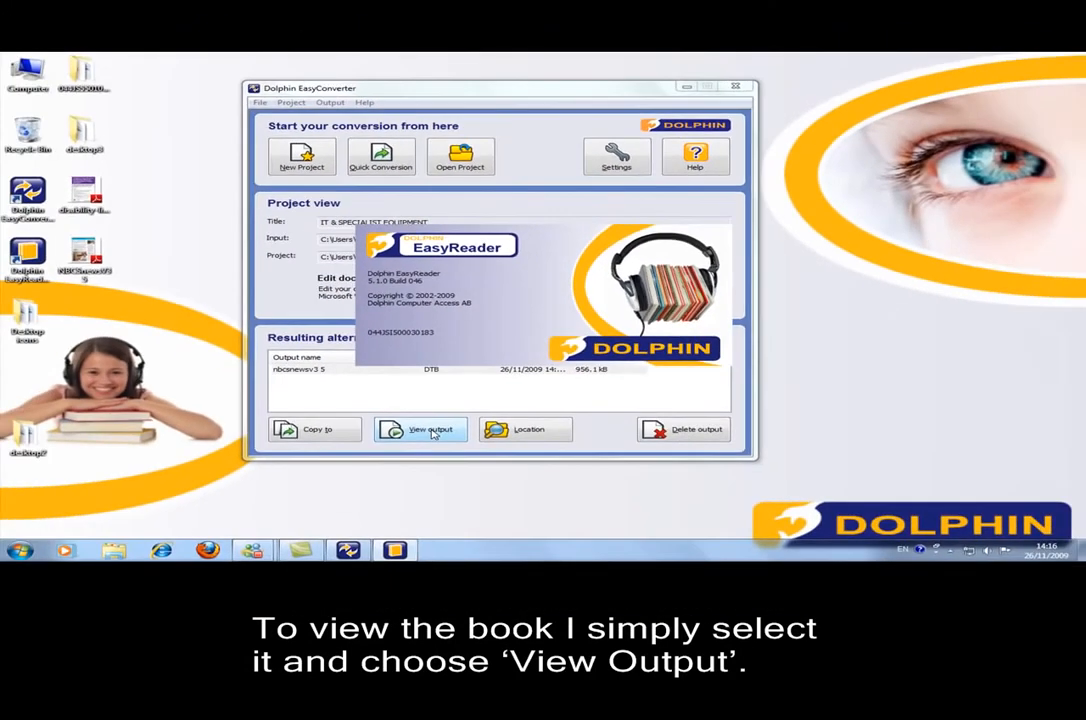